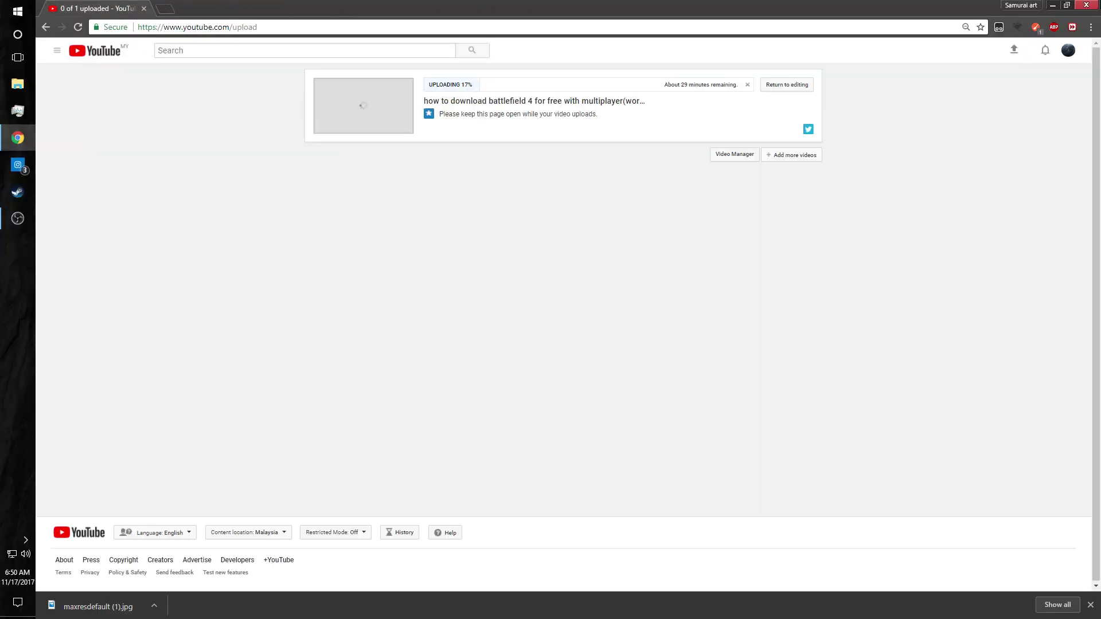
- Minimize Chrome while the YouTube upload keeps running at 17%
left_click(1052, 5)
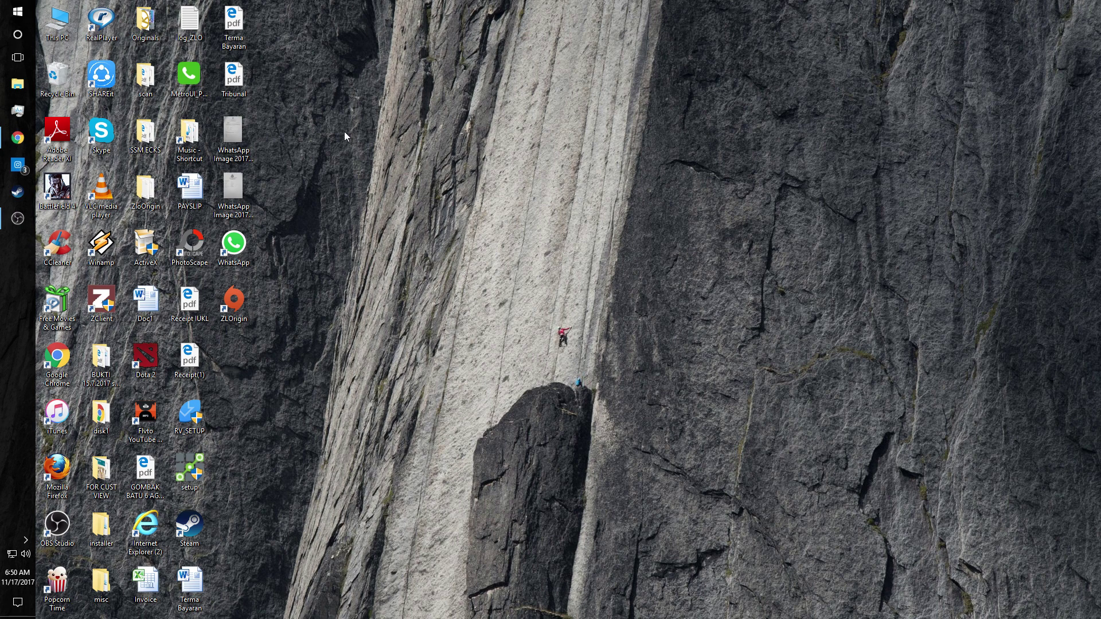
- Set Dota 2's Steam launch option to -high and close its Properties window
left_click(27, 542)
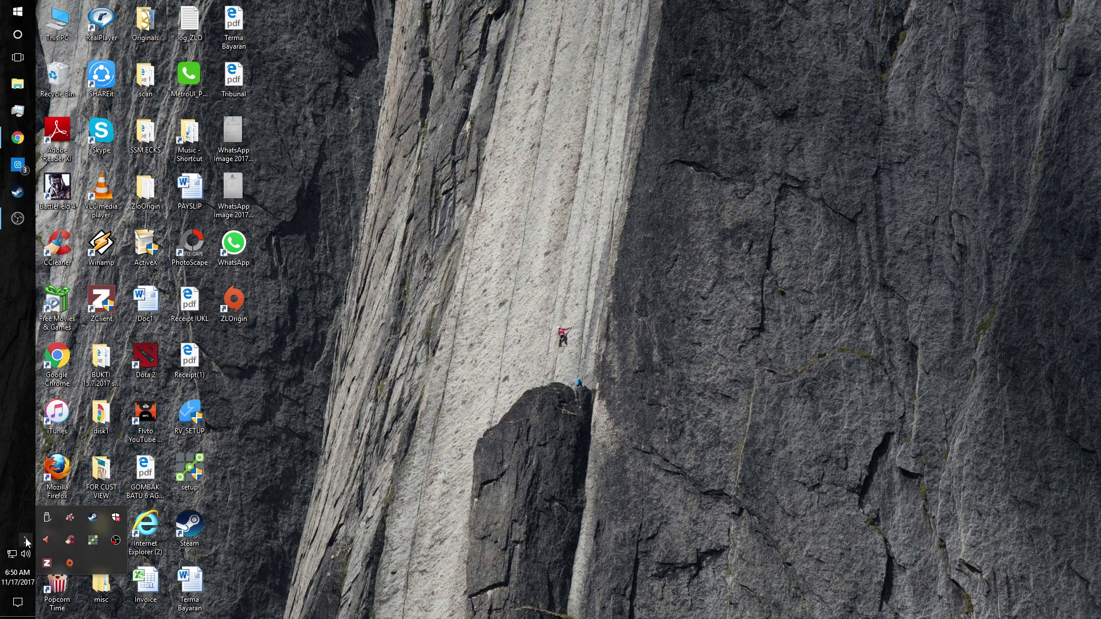
left_click(185, 523)
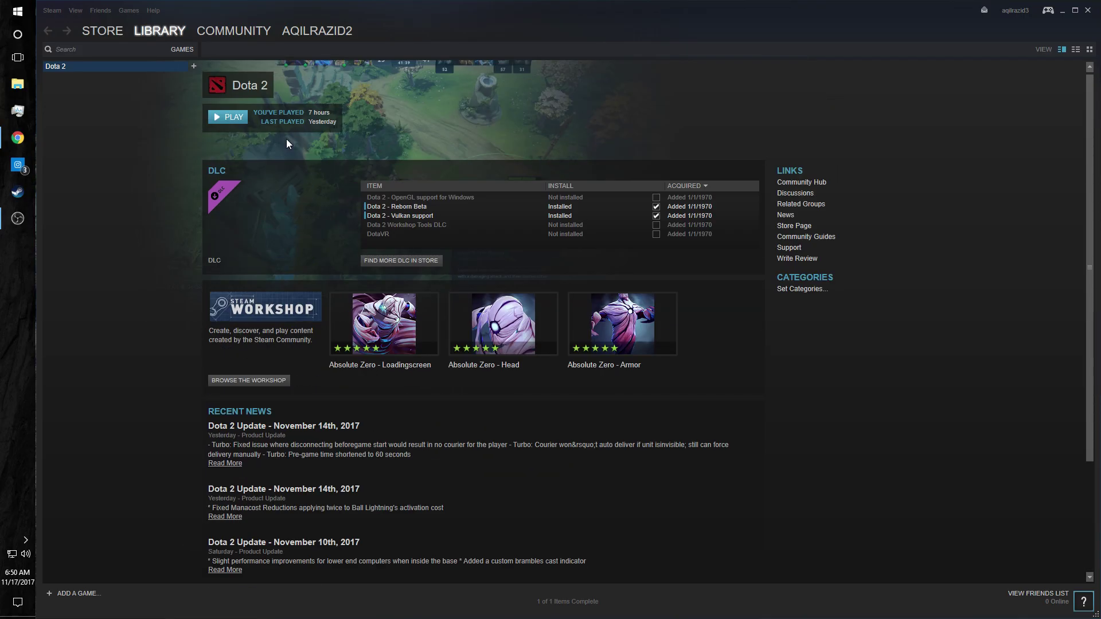
right_click(123, 66)
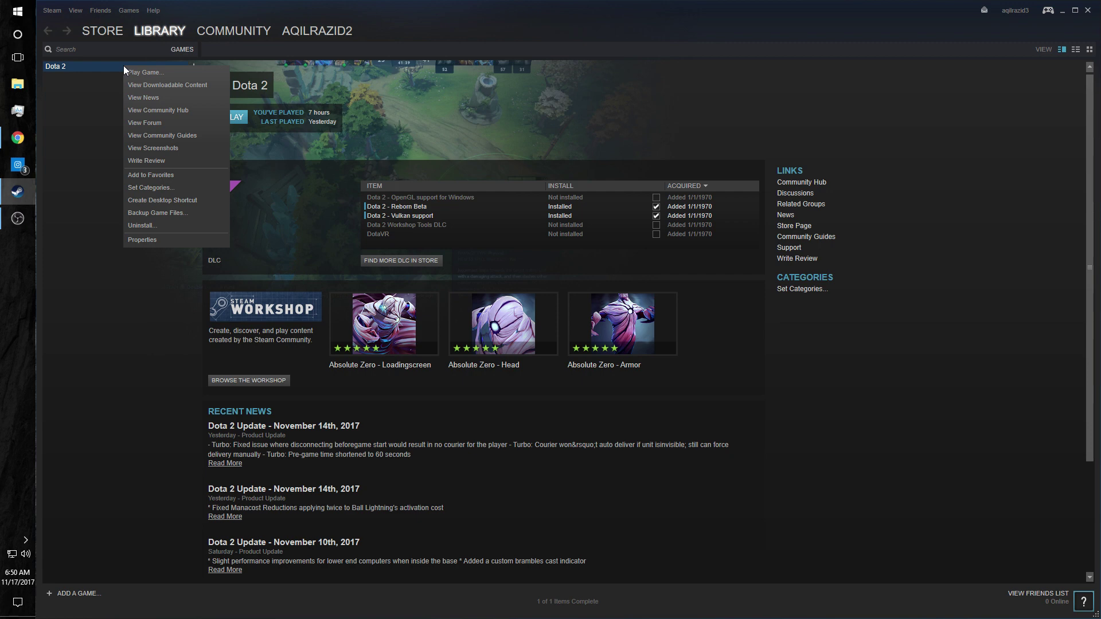
left_click(147, 242)
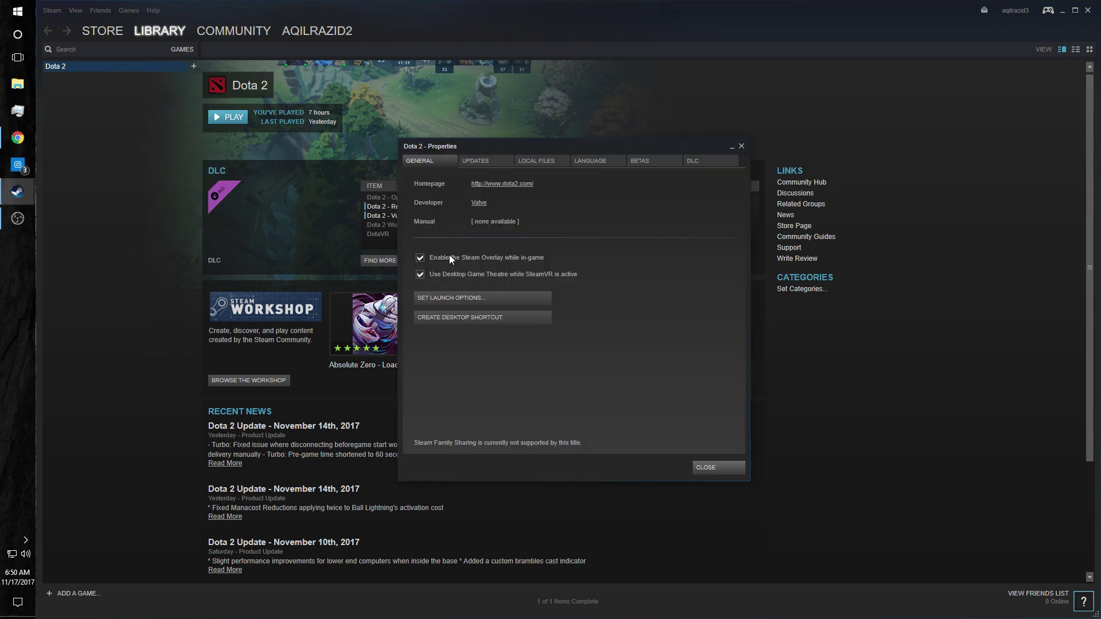
left_click(466, 297)
type("-high")
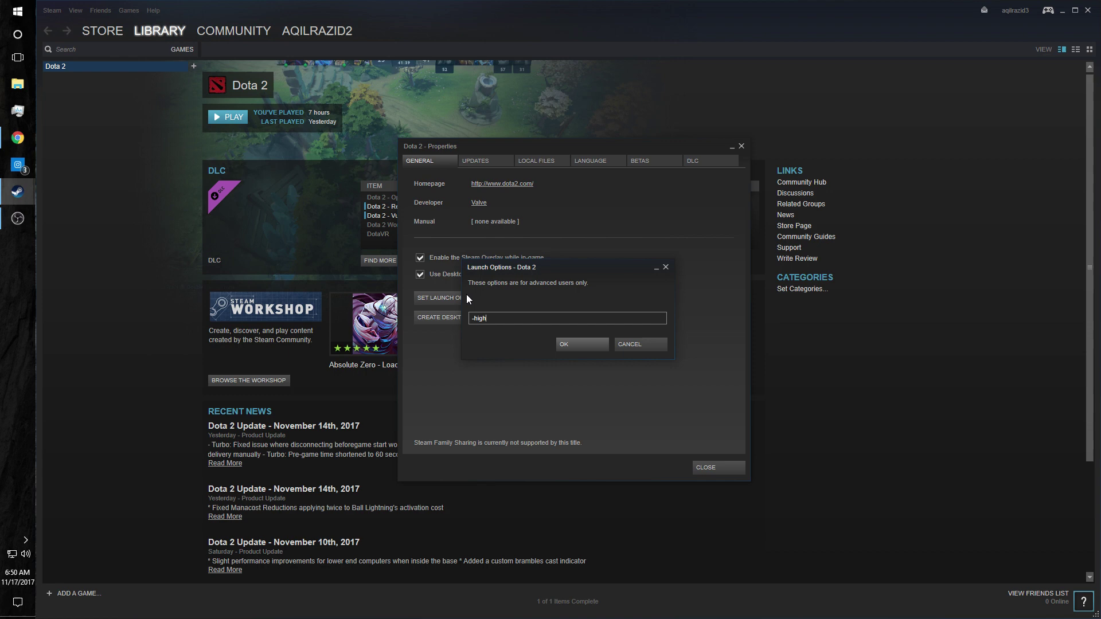
key("Return")
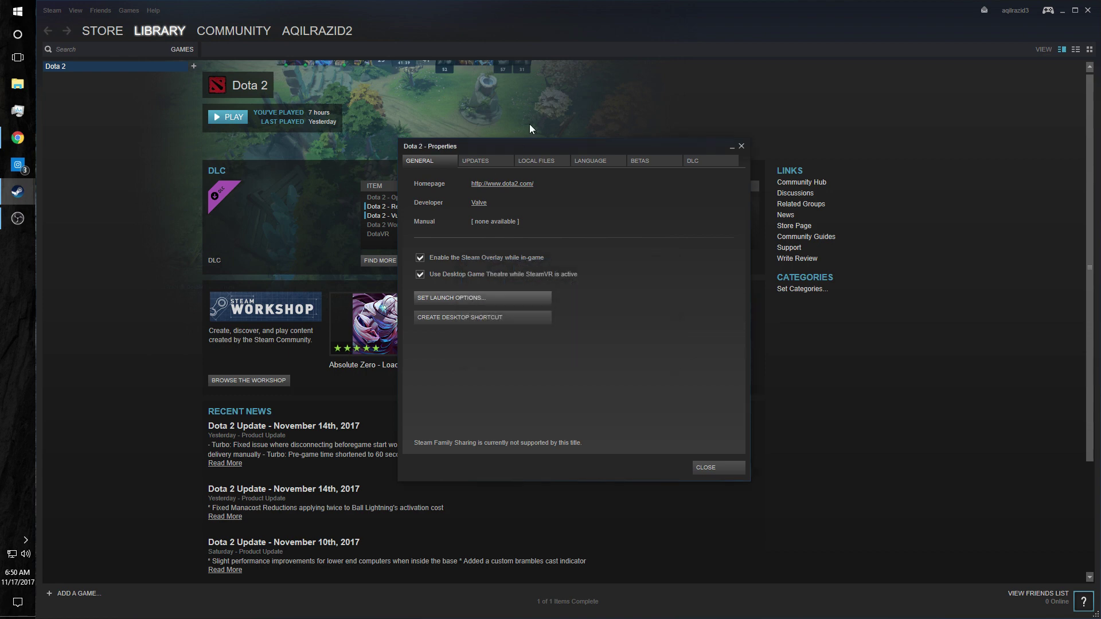
left_click(540, 163)
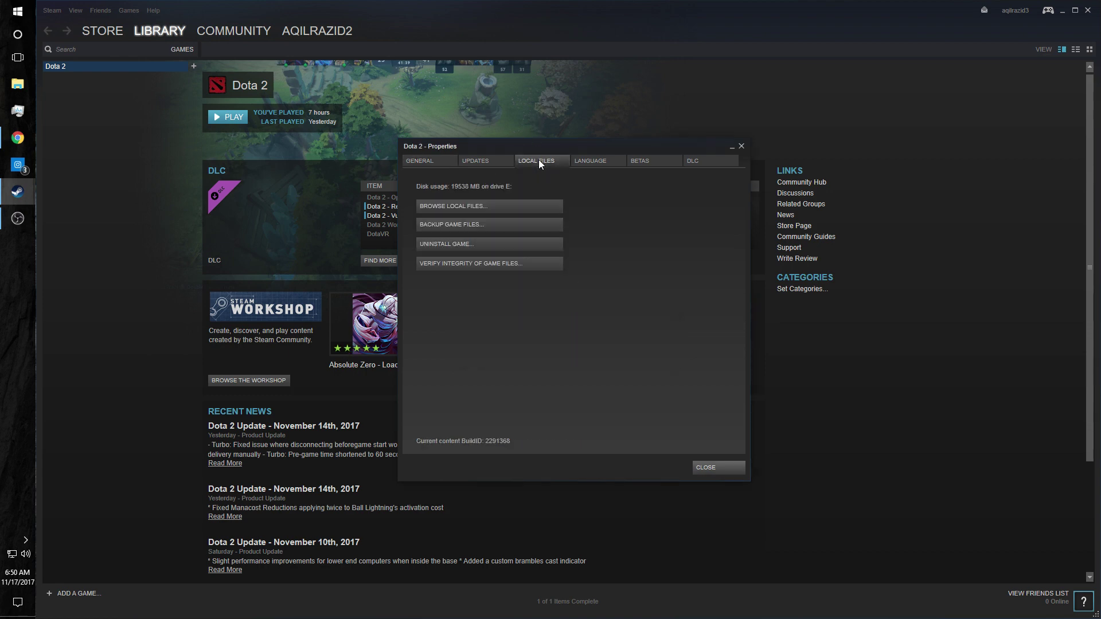
left_click(449, 161)
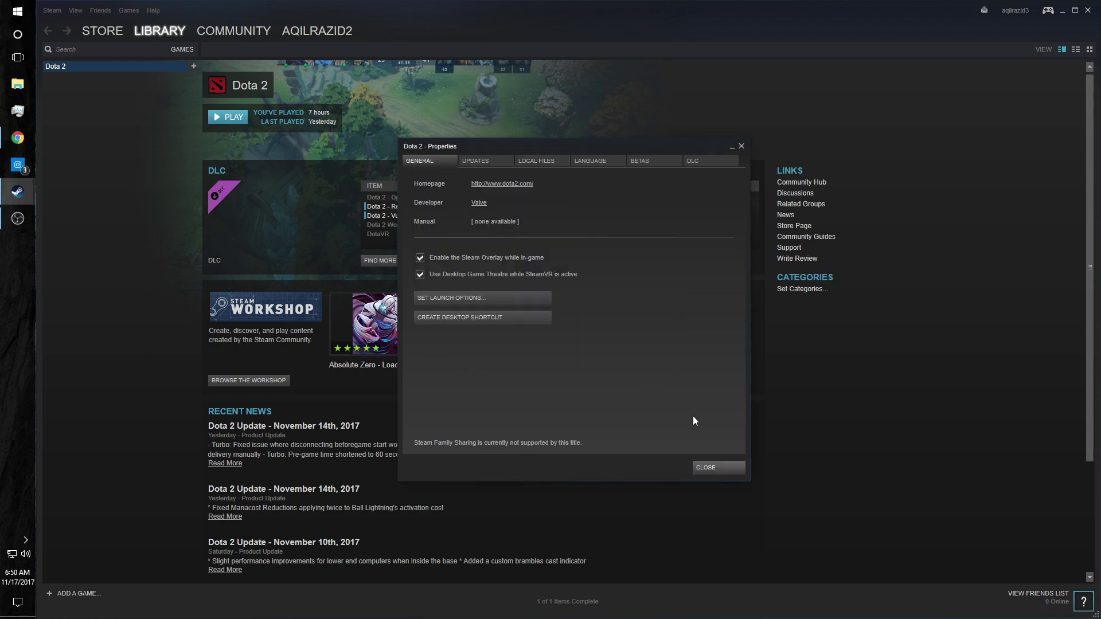
left_click(709, 470)
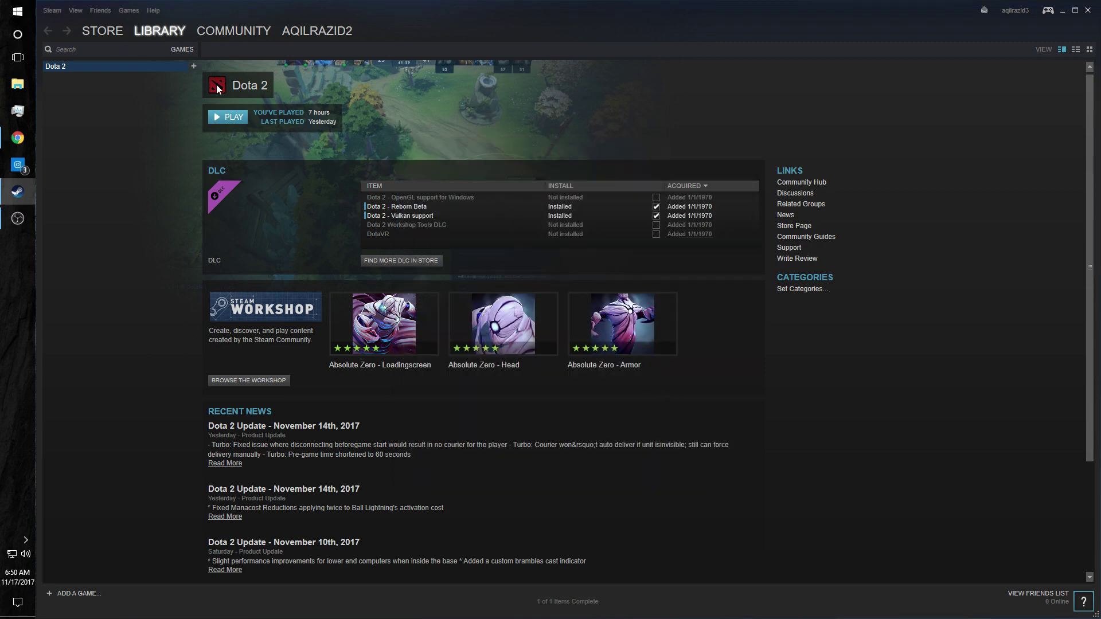
- Launch Dota 2 from its Steam library page and wait for the main menu
left_click(230, 116)
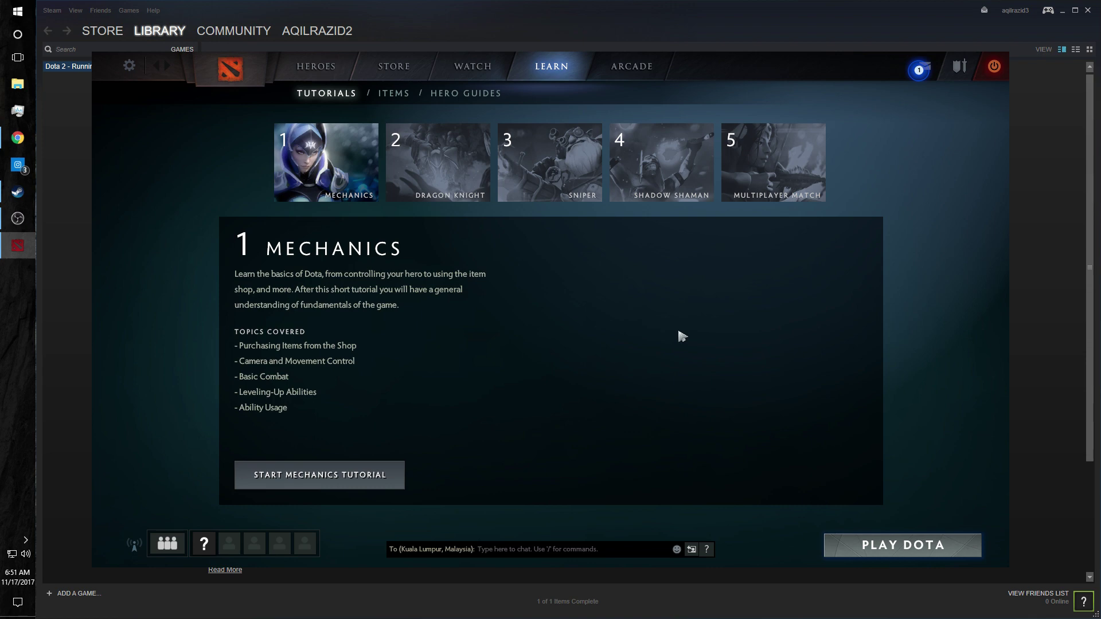
- In Dota 2's video settings, try the 4:3, 16:10 and 16:9 aspect ratios
left_click(129, 68)
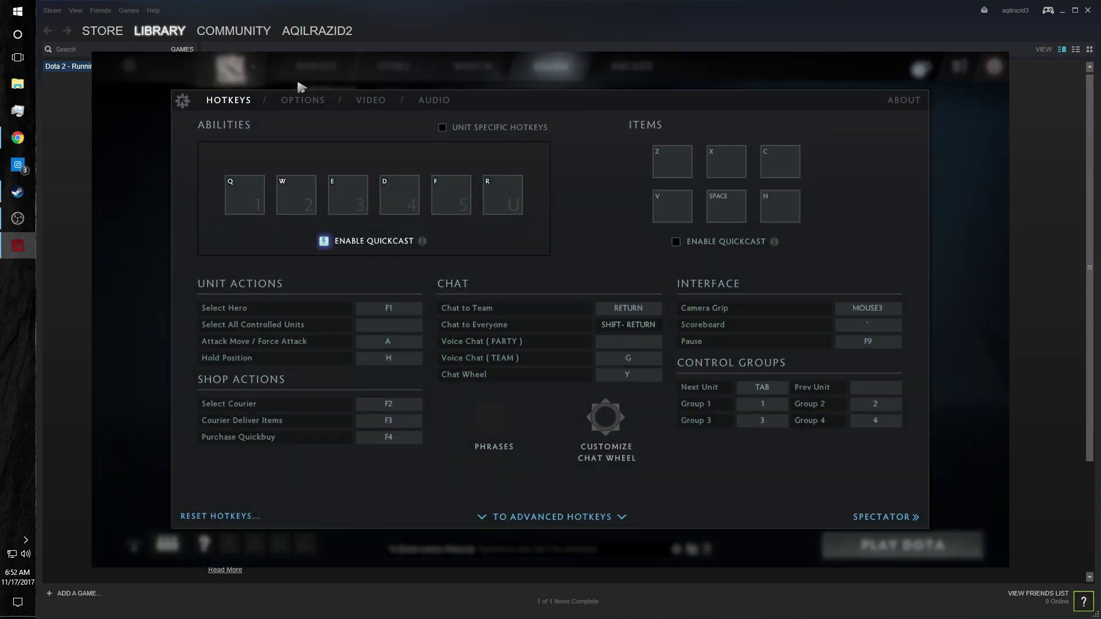
left_click(367, 101)
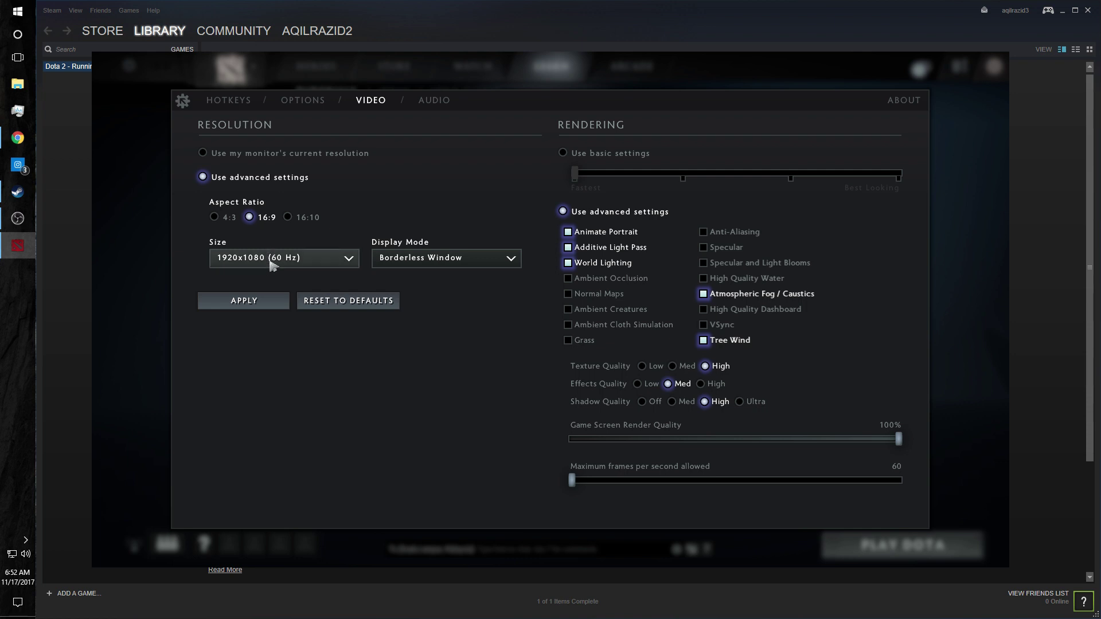
left_click(271, 262)
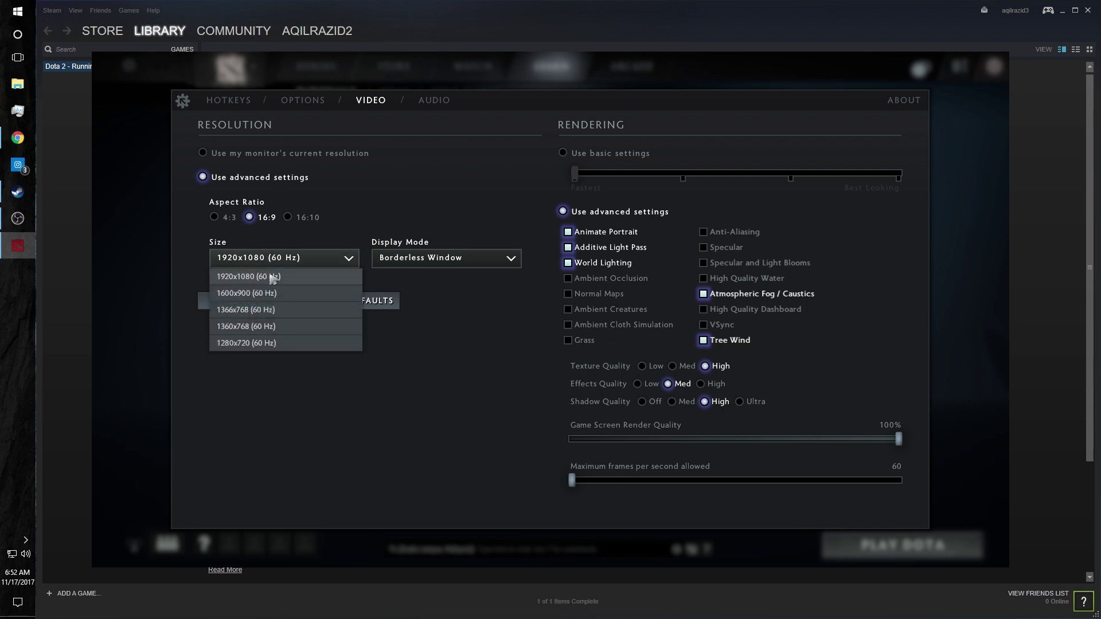
left_click(284, 265)
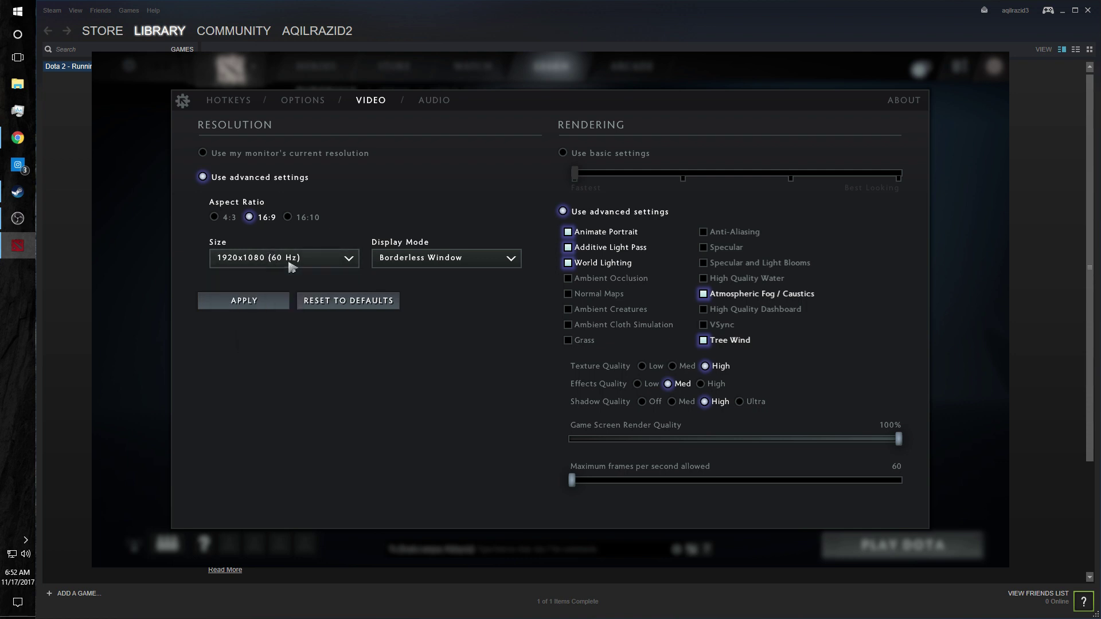
left_click(258, 302)
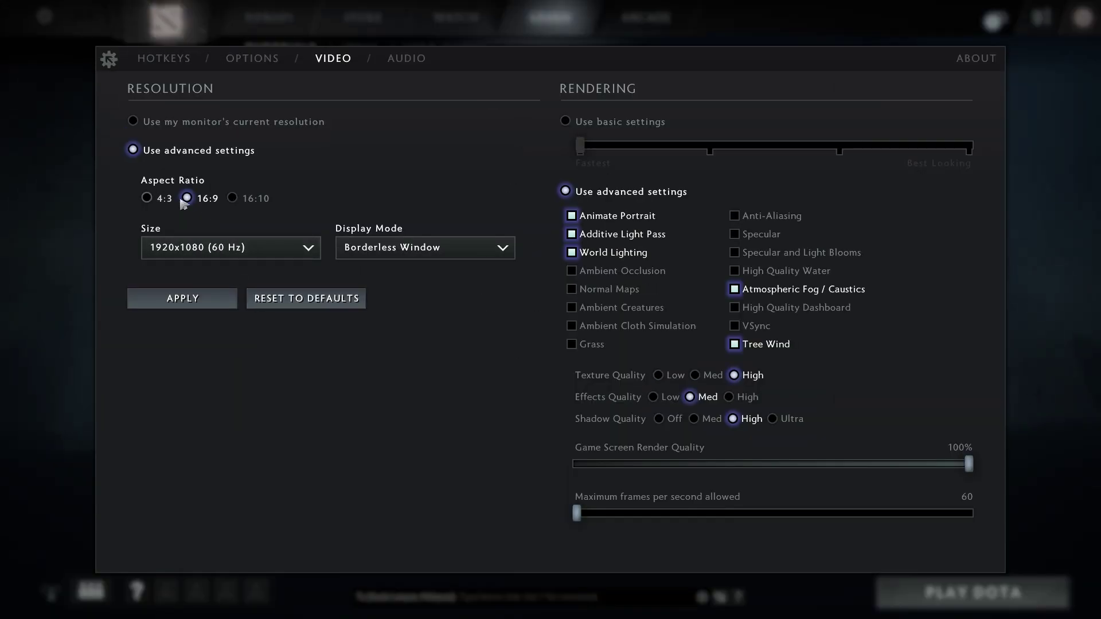
left_click(147, 198)
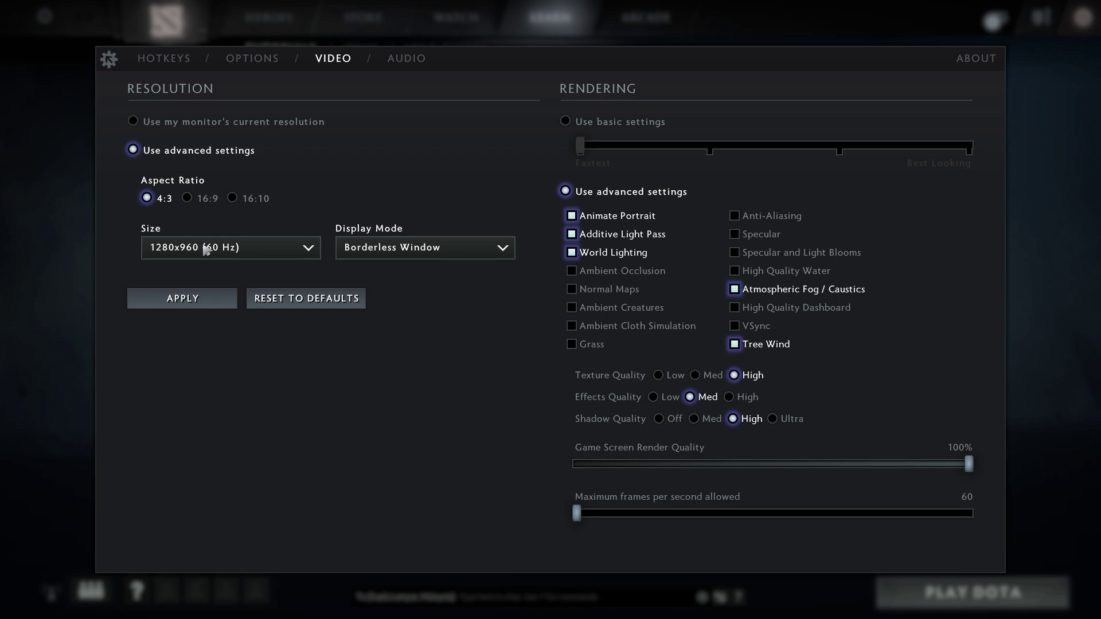
left_click(206, 299)
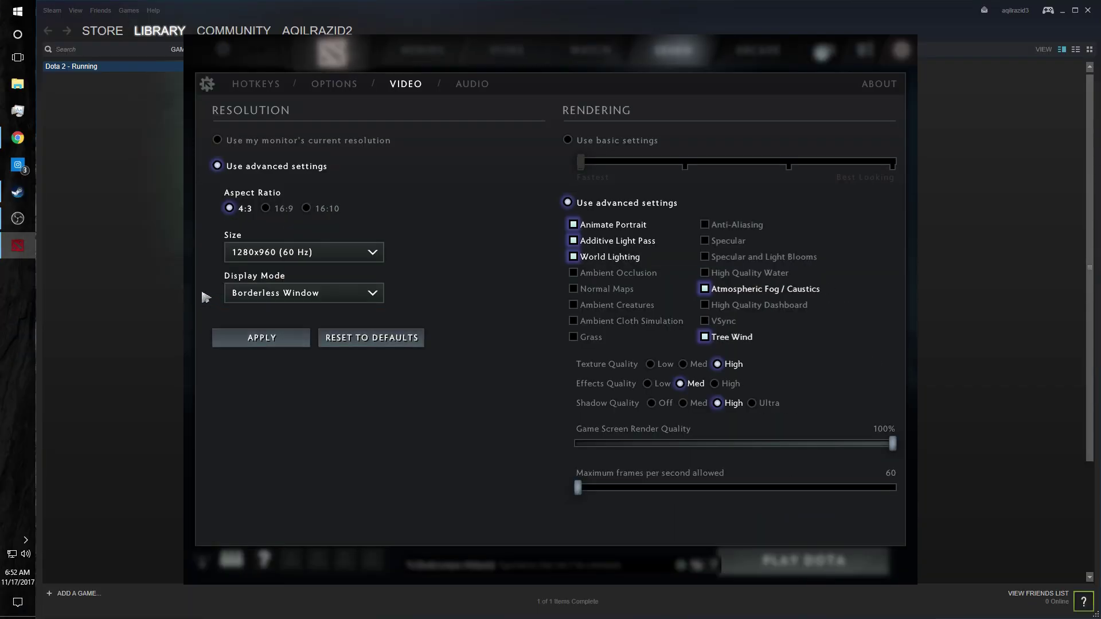
left_click(320, 208)
left_click(280, 341)
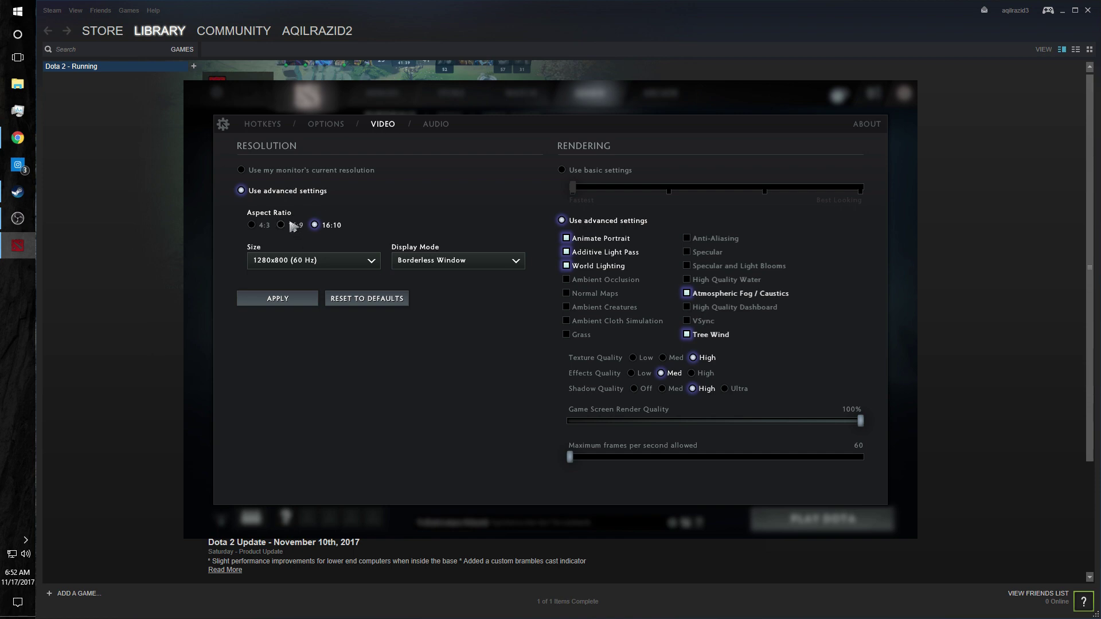
left_click(291, 225)
left_click(284, 300)
- Choose the 1600x900 (60 Hz) borderless resolution and apply it
left_click(313, 266)
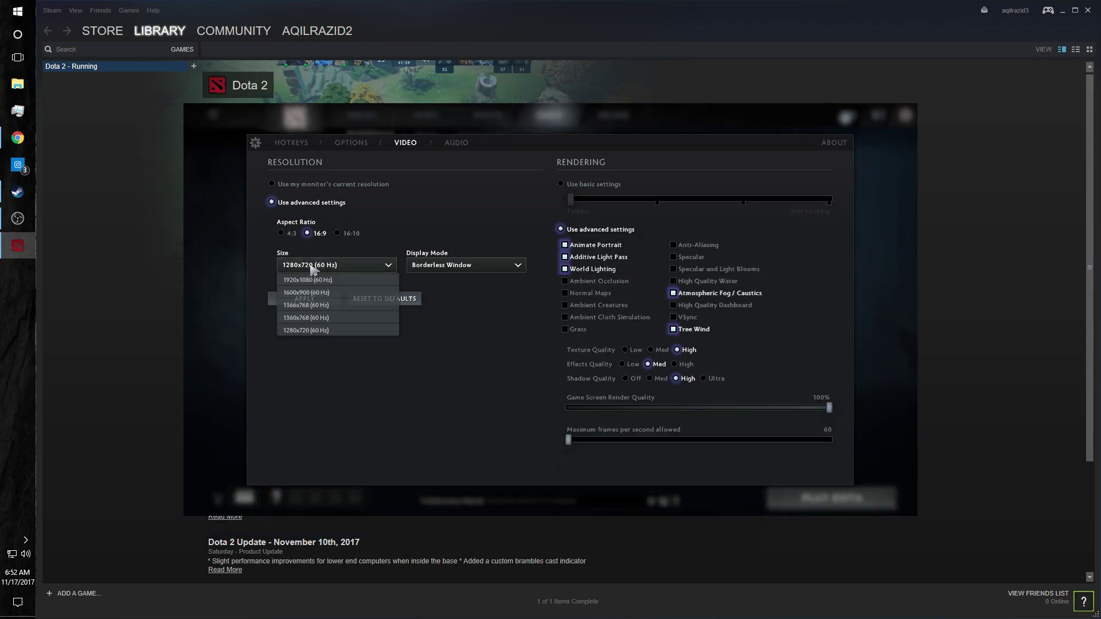
left_click(311, 282)
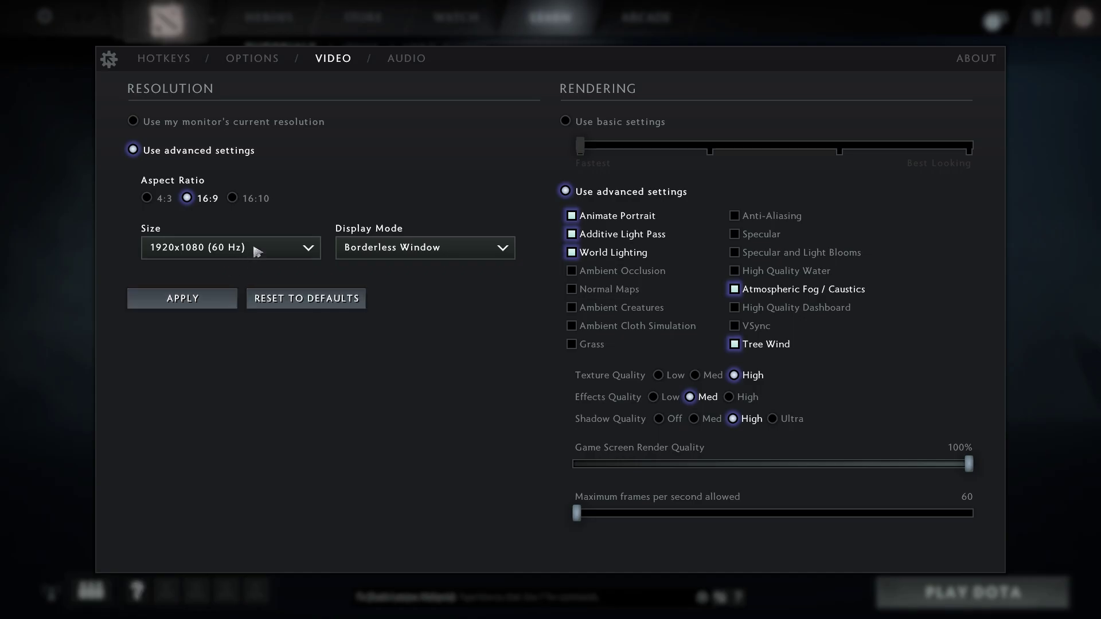
left_click(252, 251)
left_click(228, 290)
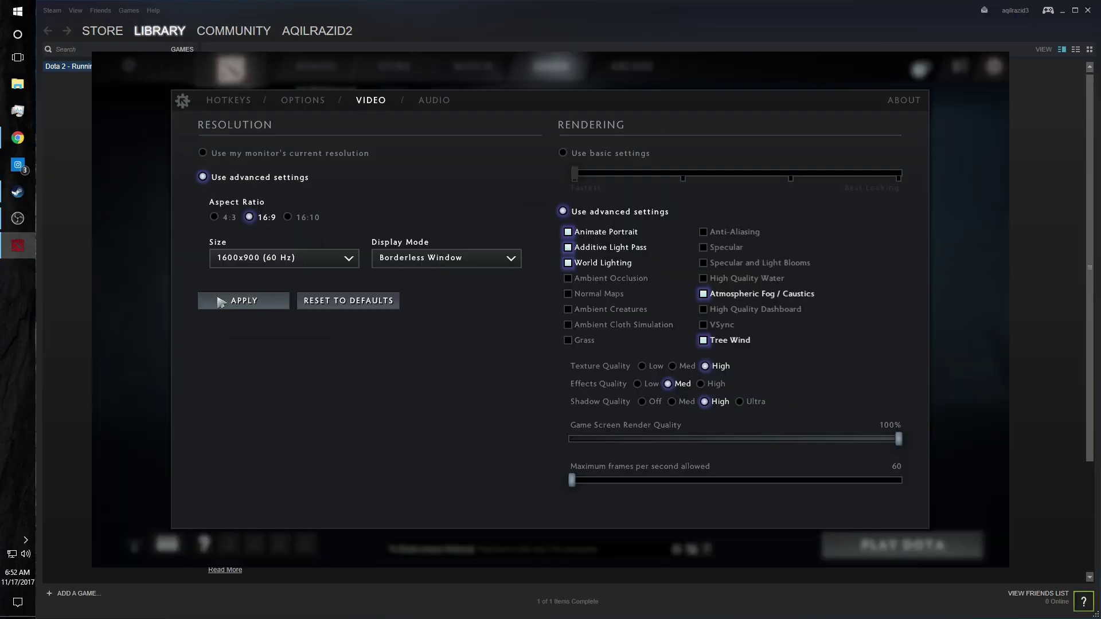
left_click(280, 262)
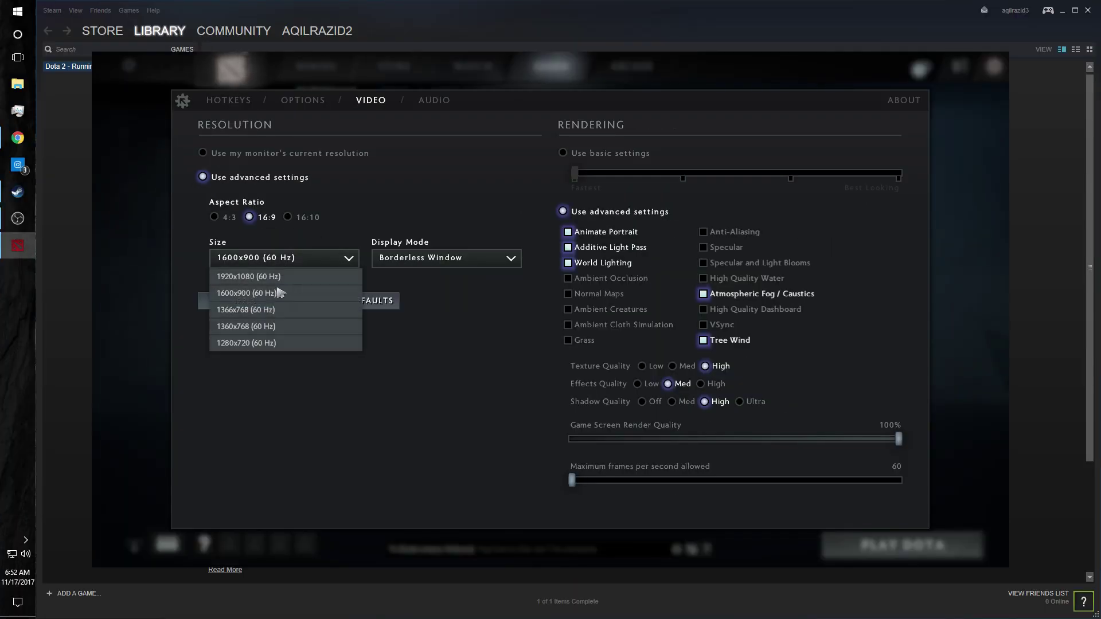
left_click(296, 258)
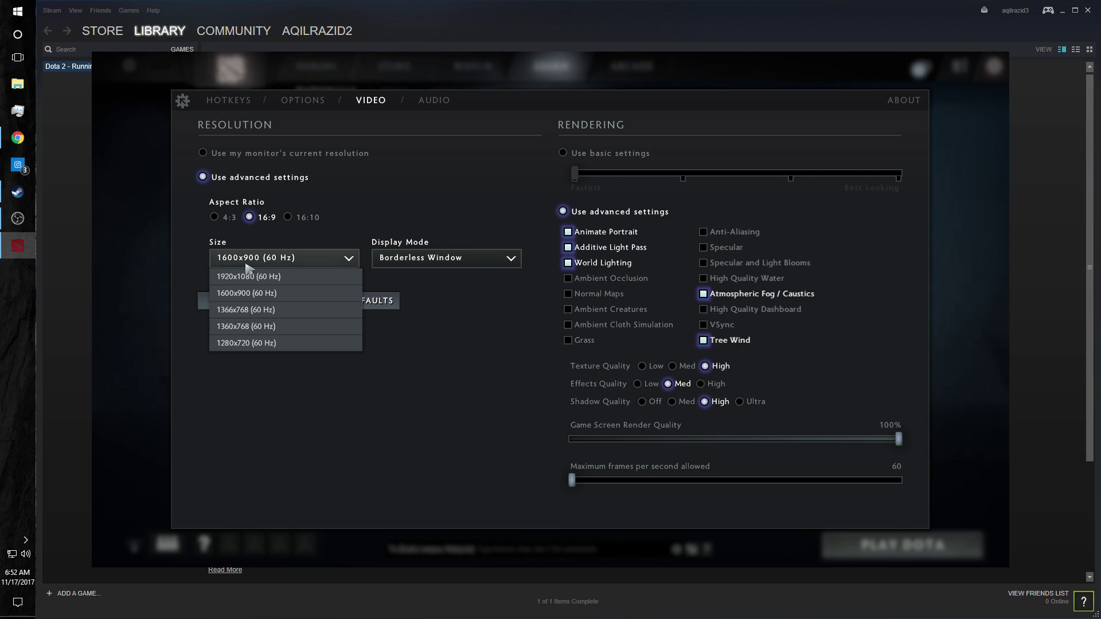
left_click(270, 264)
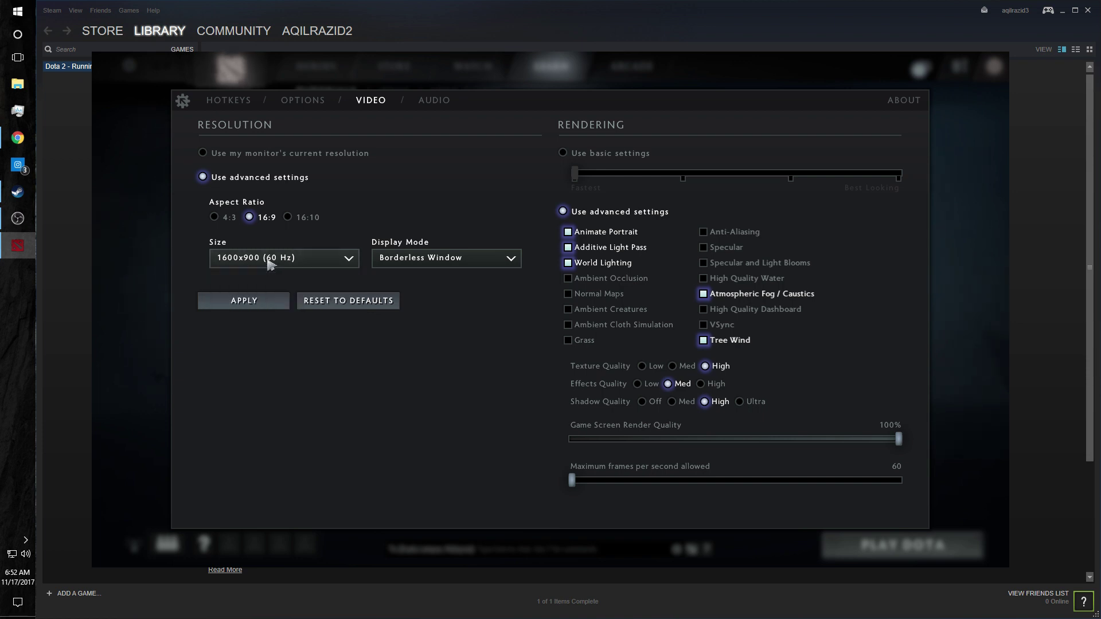
left_click(249, 306)
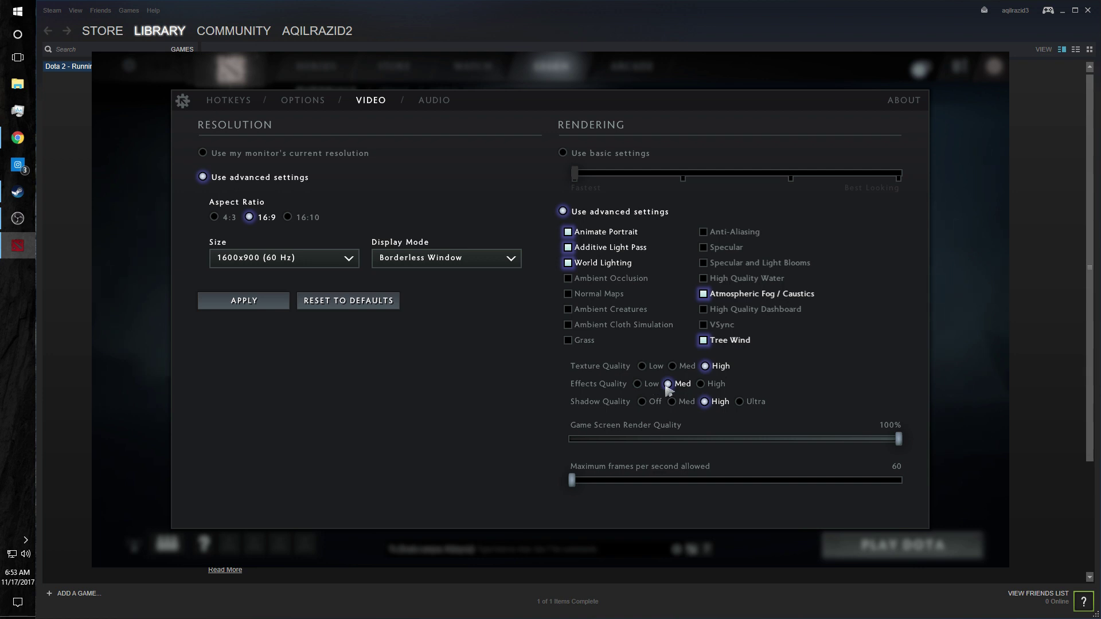
- Set texture and shadow quality to Med and render quality to 75%, then apply
left_click(683, 369)
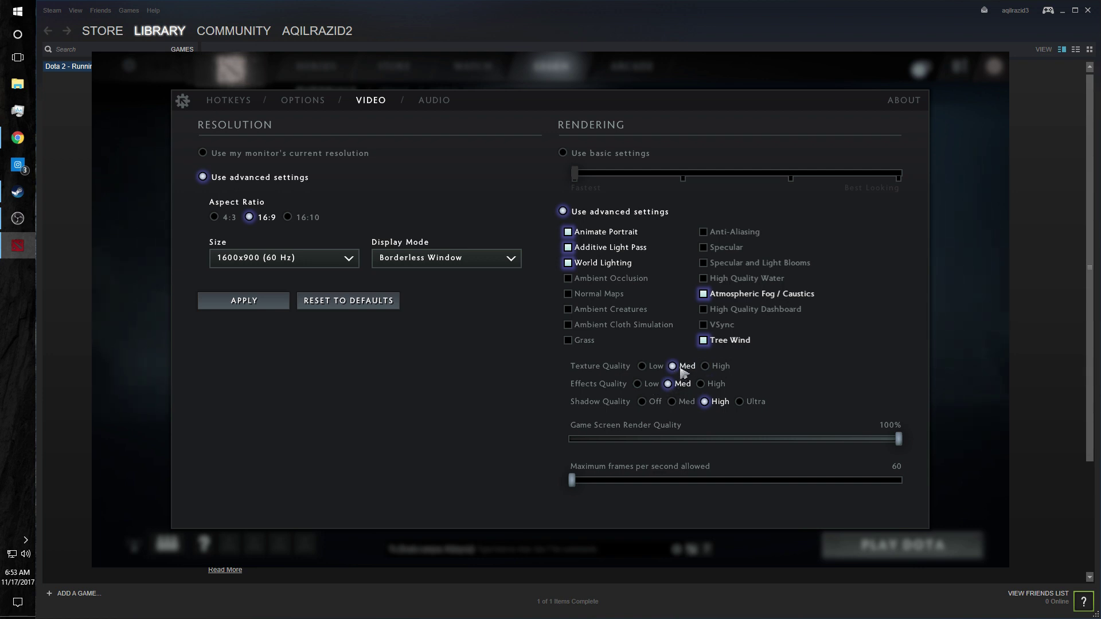
left_click(680, 403)
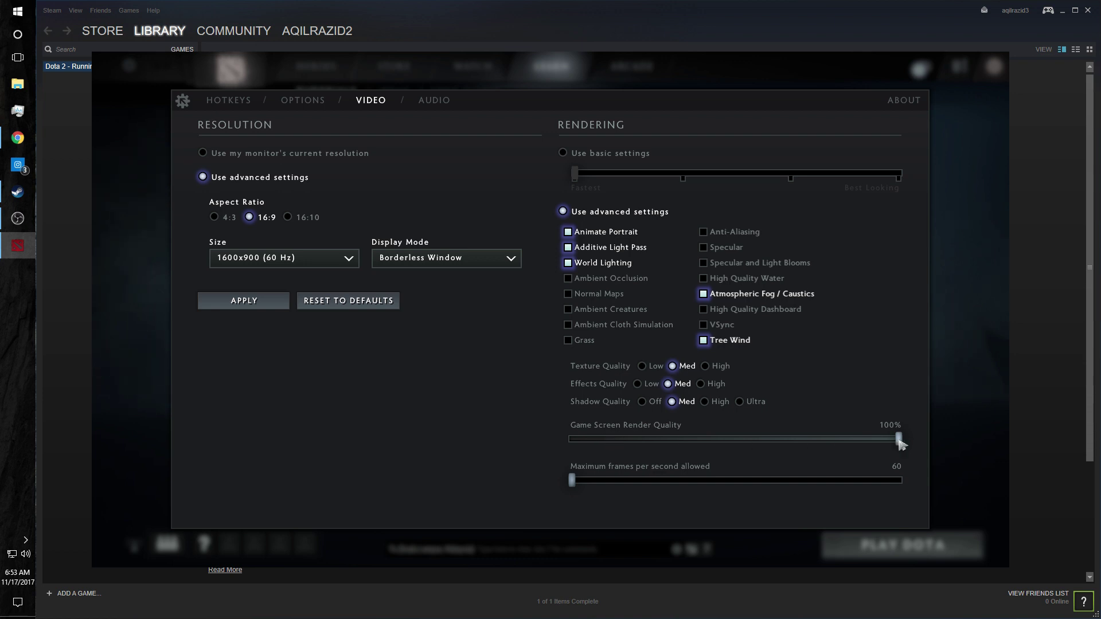
left_click_drag(900, 442, 796, 444)
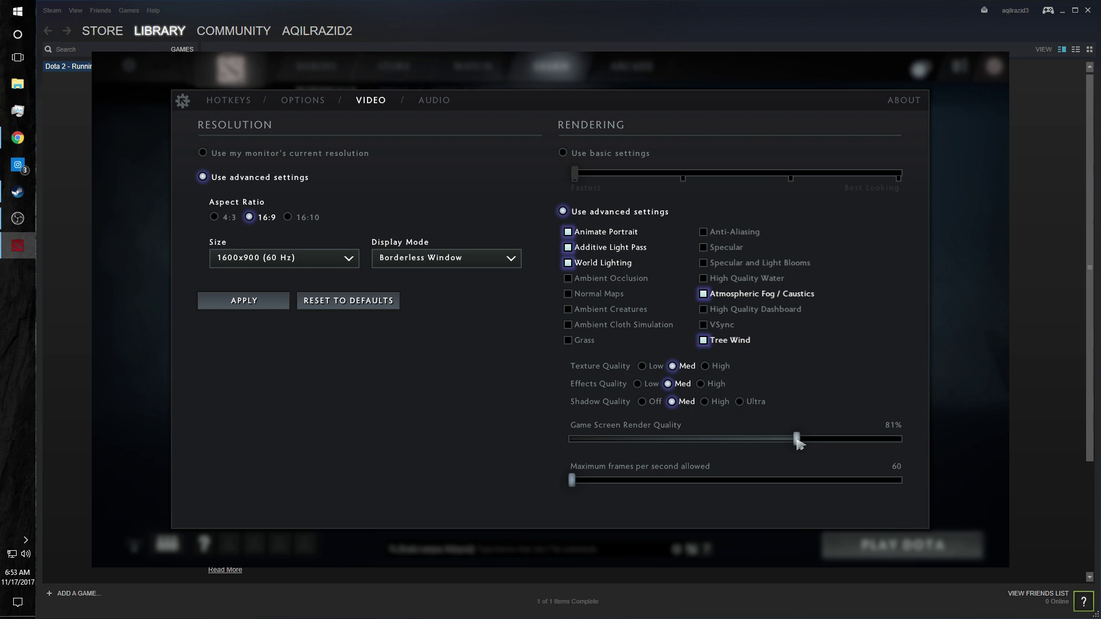
left_click_drag(795, 444, 763, 443)
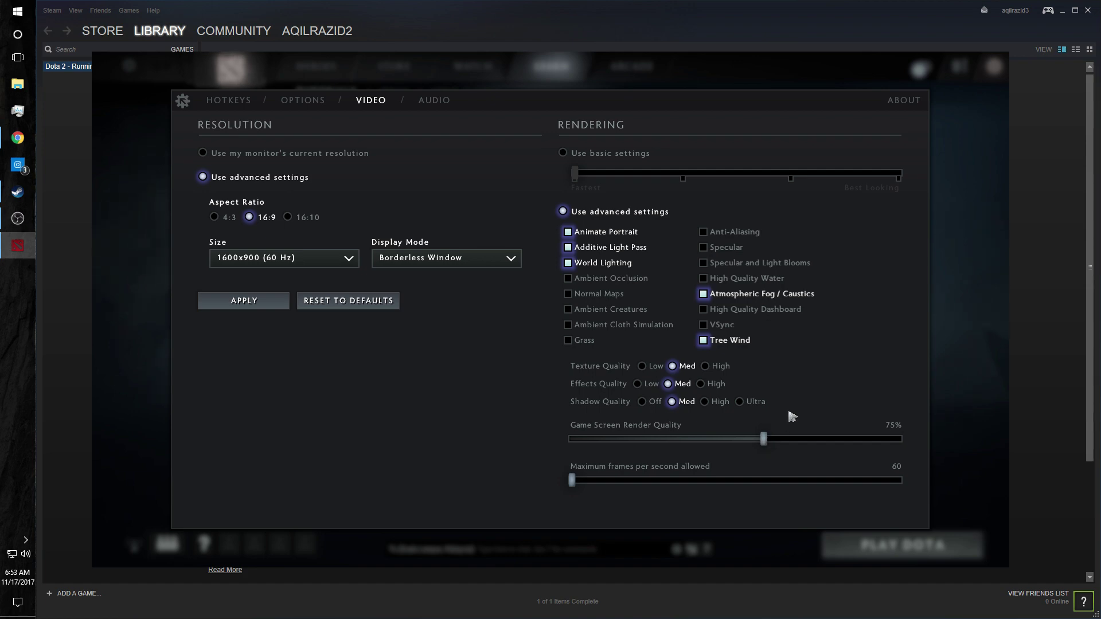
left_click(243, 304)
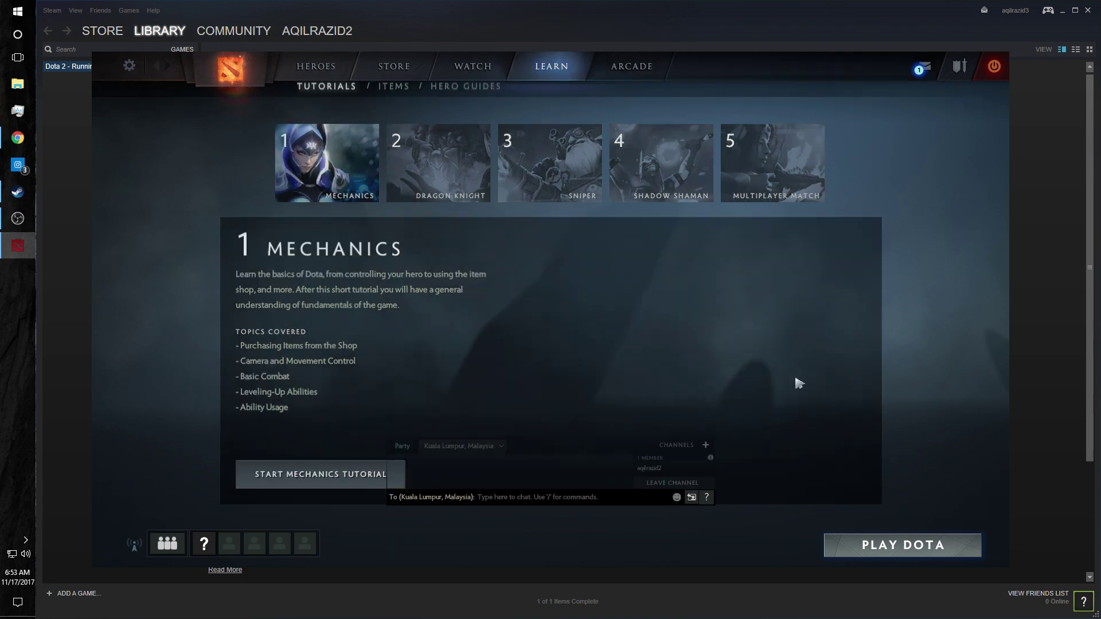
- Start a Practice With Bots match from the Dota 2 dashboard
key("Escape")
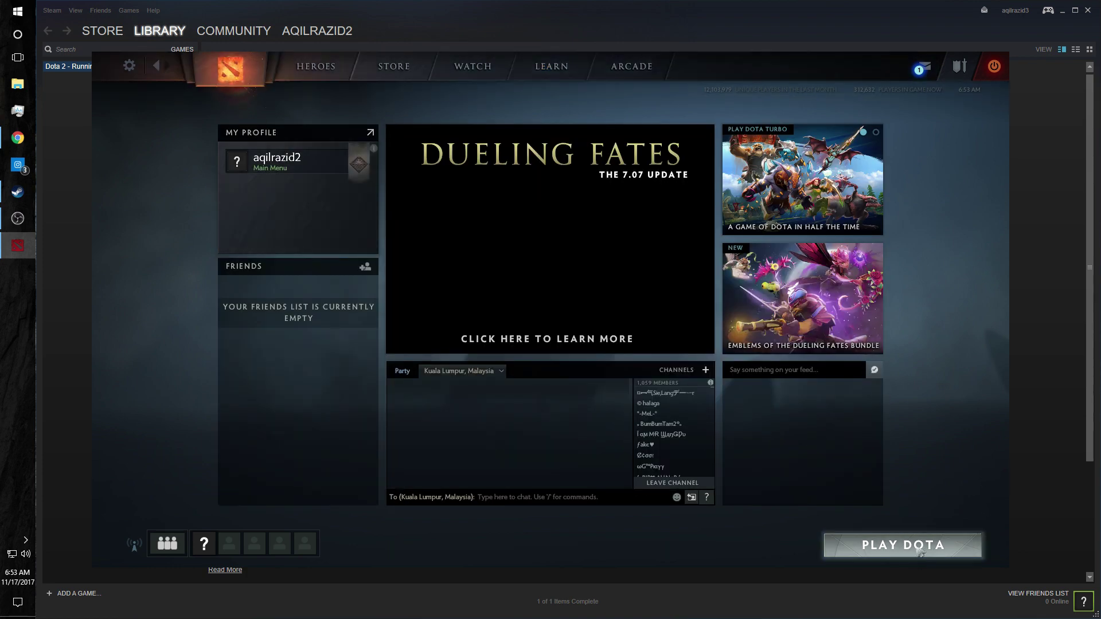
left_click(917, 549)
left_click(898, 273)
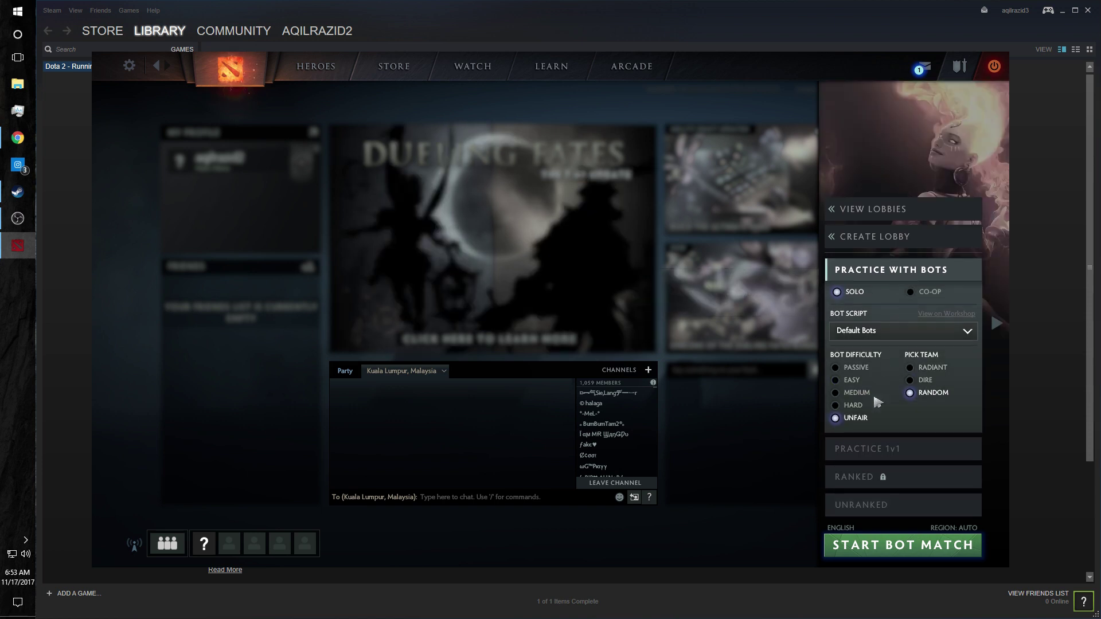
left_click(910, 554)
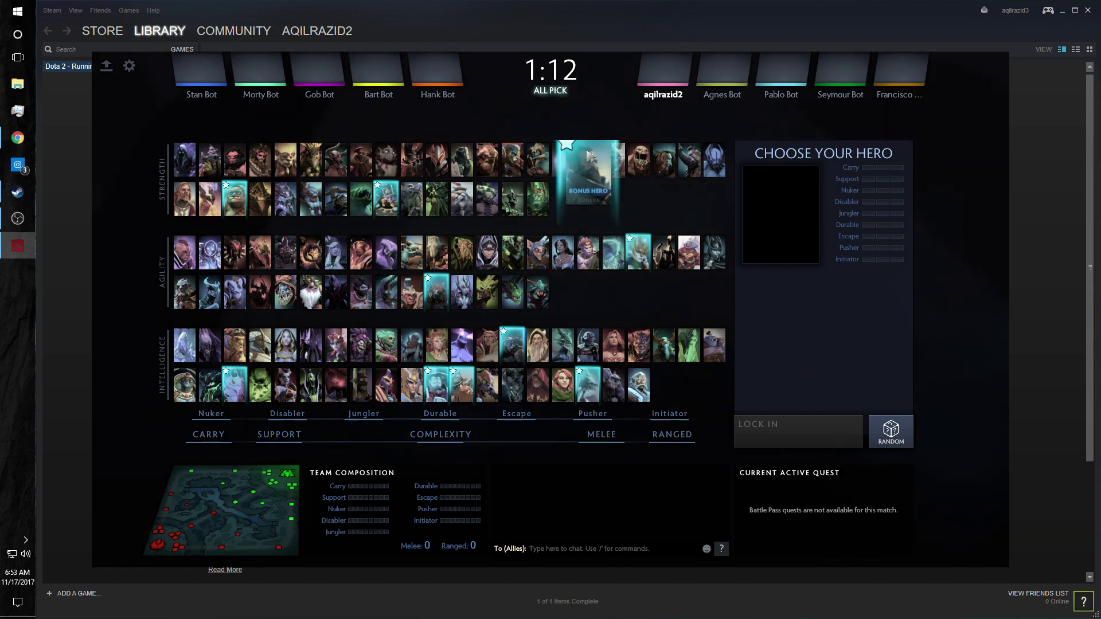
- Preview Drow Ranger, Huskar, Tinker and Medusa, then lock in Lifestealer
left_click(336, 254)
left_click(413, 193)
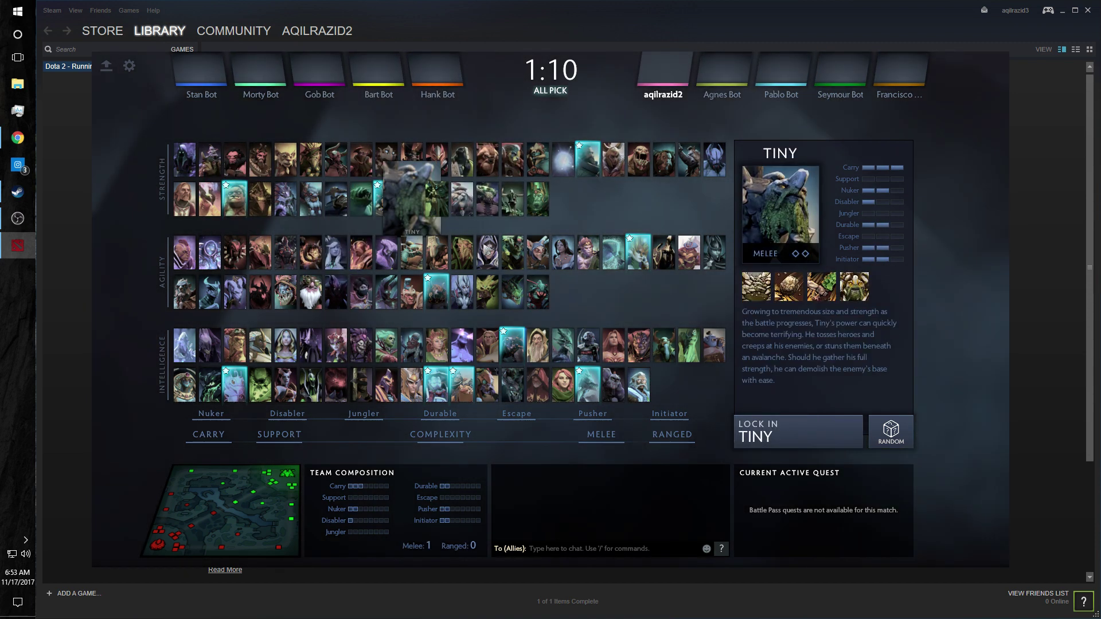
left_click(488, 251)
left_click(536, 159)
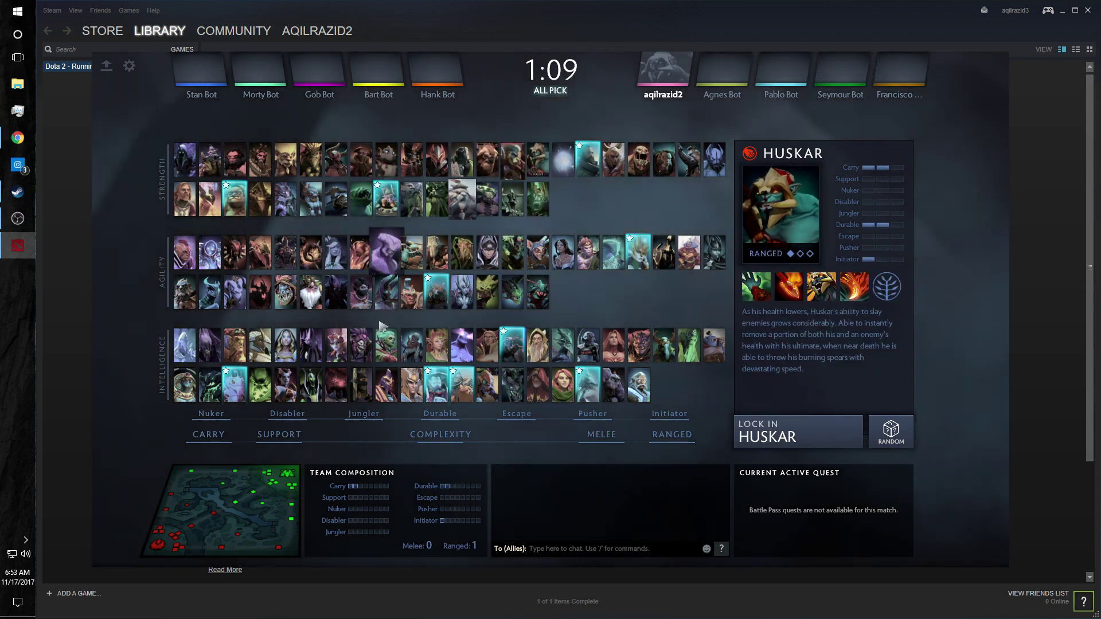
left_click(488, 384)
key("alt+Tab")
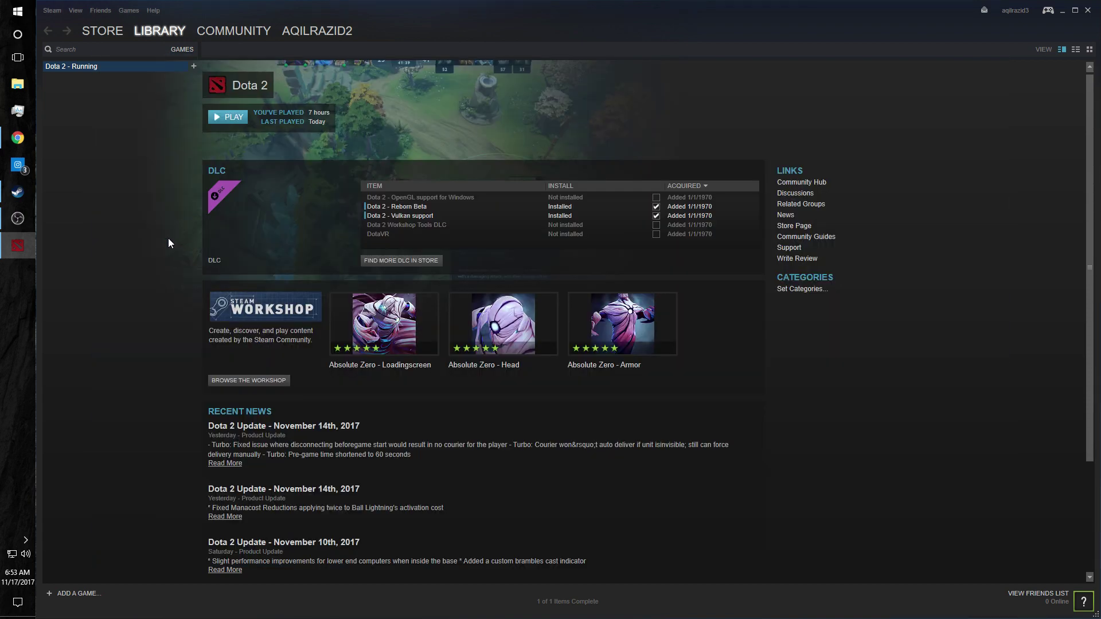
key("alt+Tab")
key("alt+Tab")
key("alt+Tab")
key("alt+Tab")
key("alt+Tab")
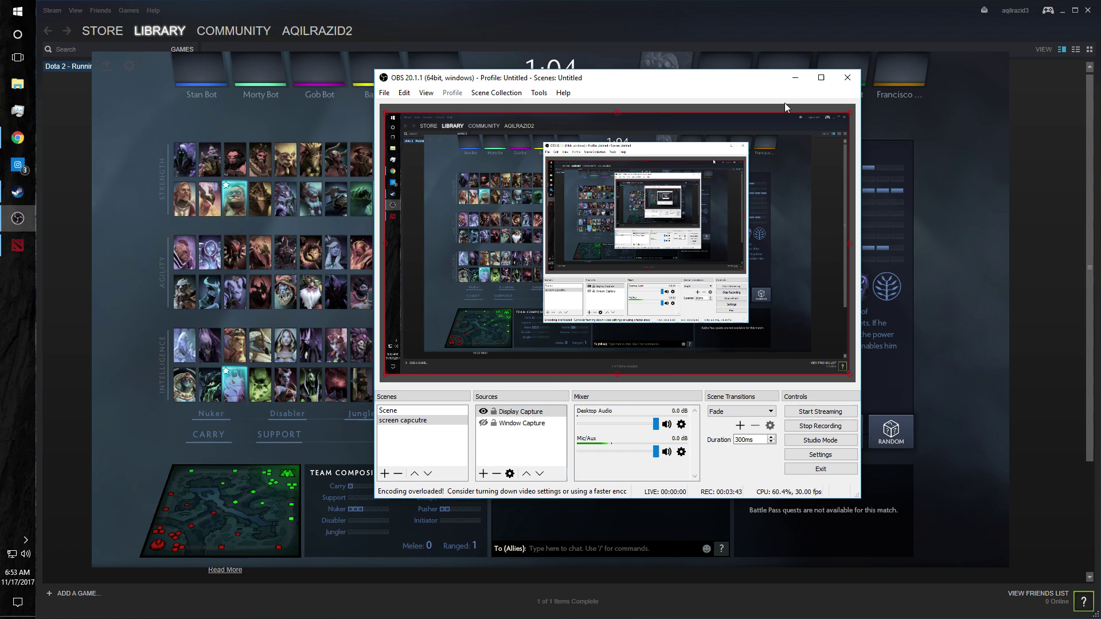
key("alt+Tab")
left_click(512, 253)
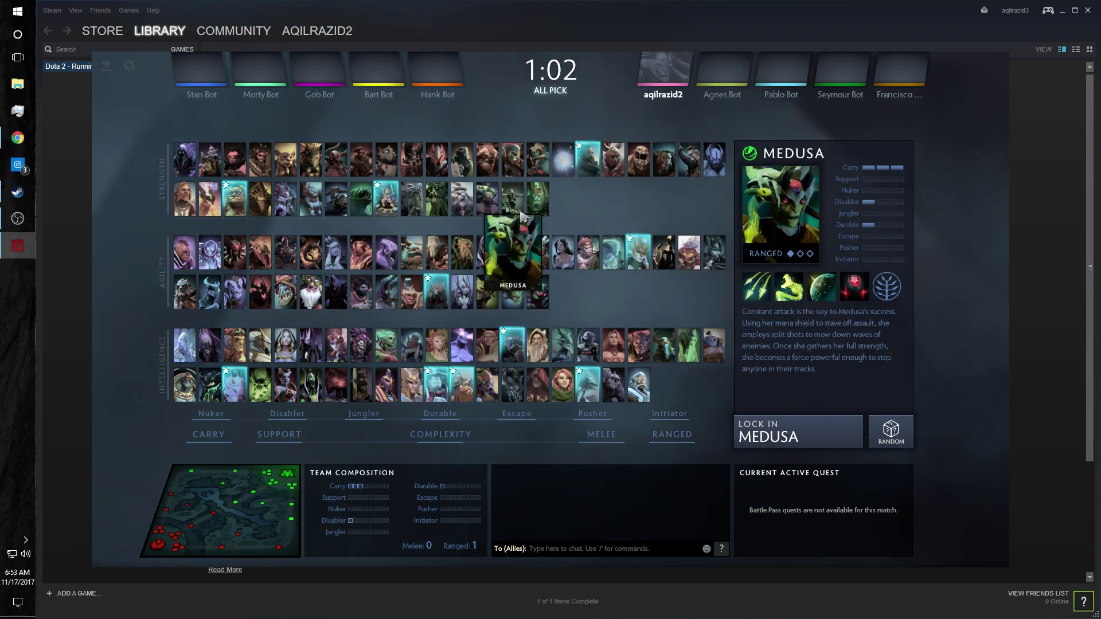
left_click(644, 153)
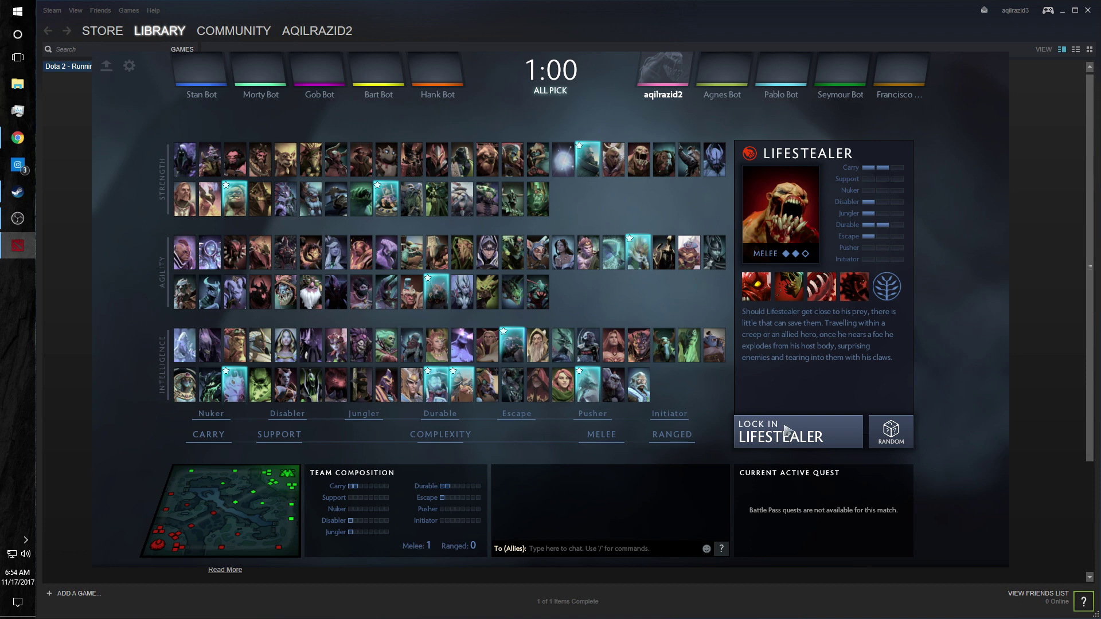
left_click(788, 430)
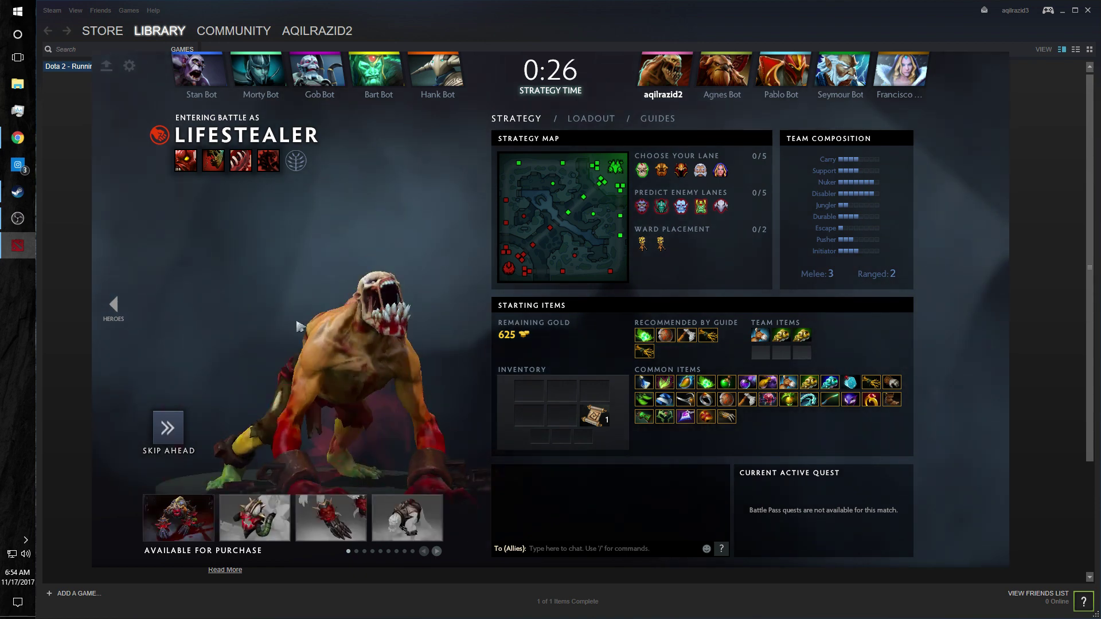
- Skip the remaining strategy time and wait for the map to load
left_click(160, 430)
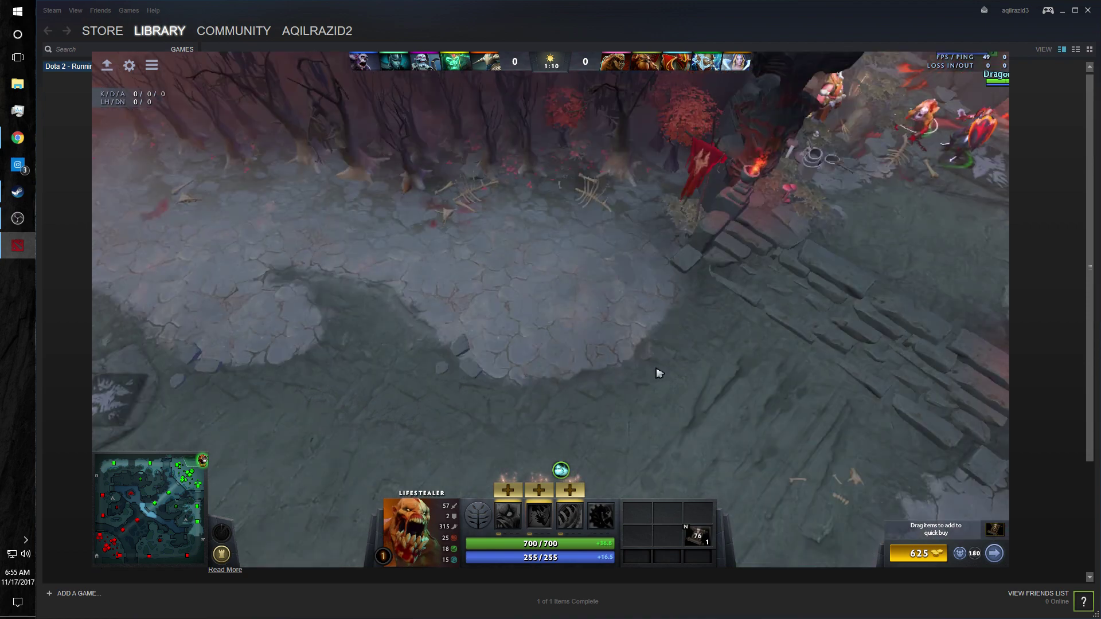
- Walk Lifestealer out of the base and down the stone stairs
right_click(655, 368)
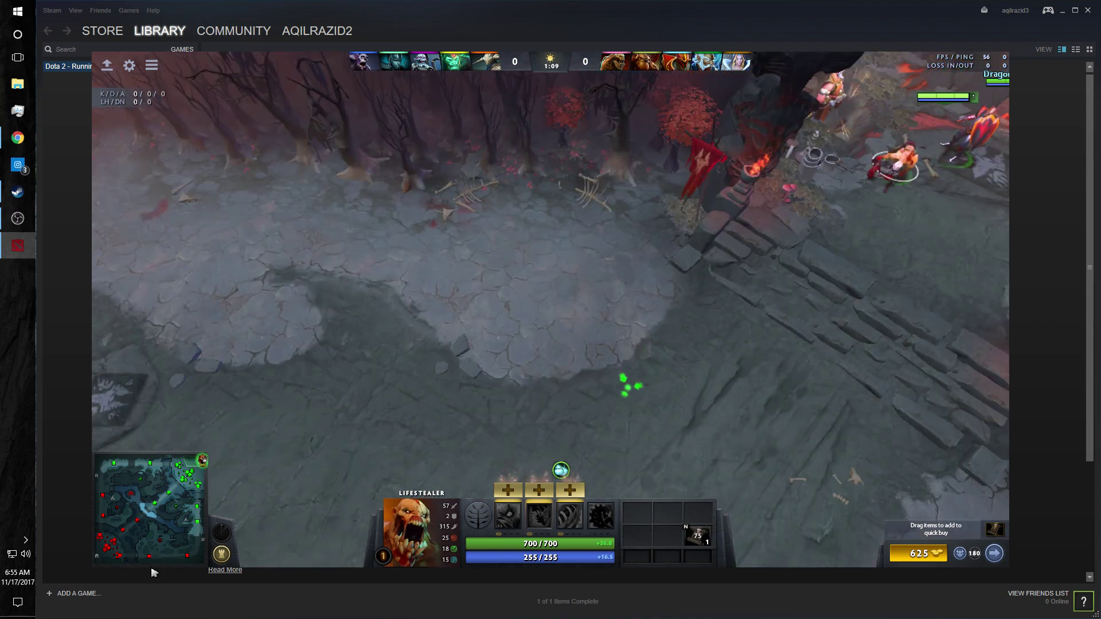
key("F1")
key("F1")
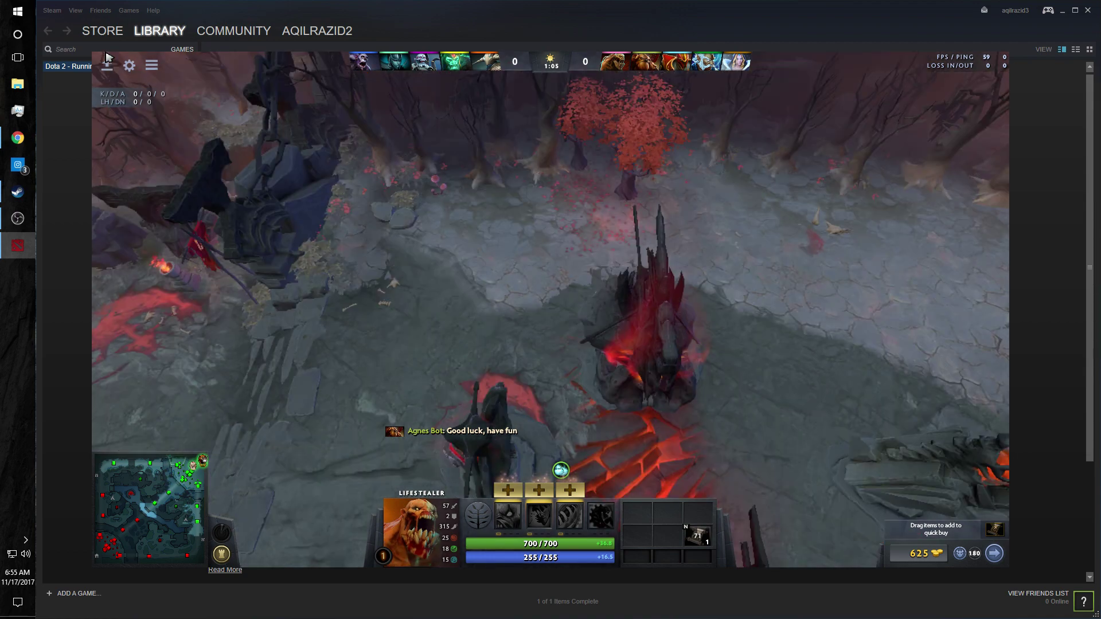
key("F1")
key("F1")
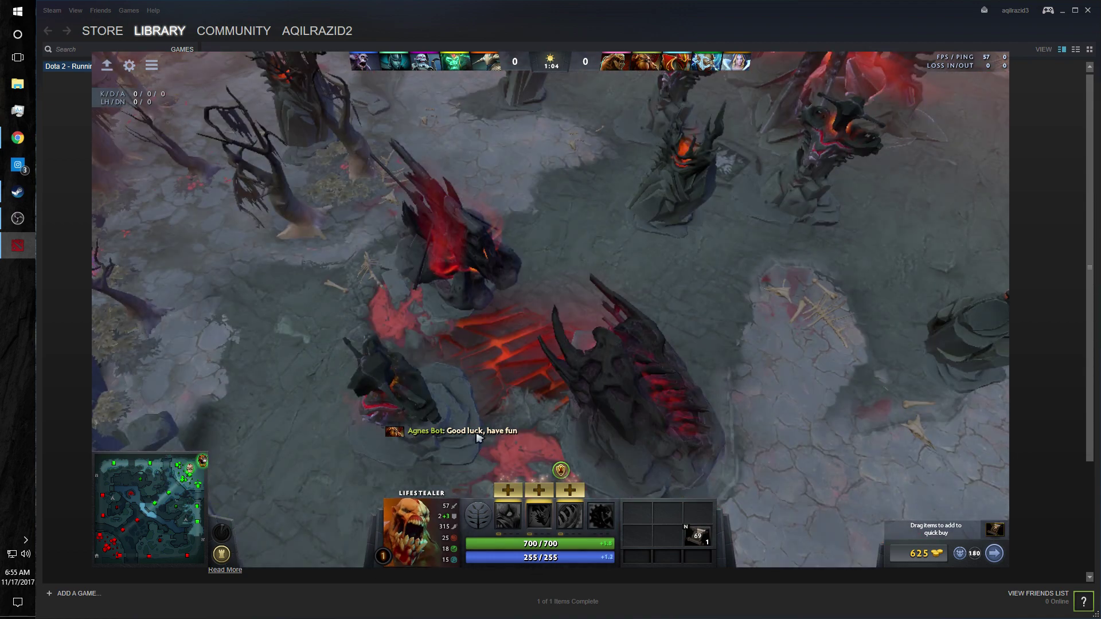
right_click(456, 366)
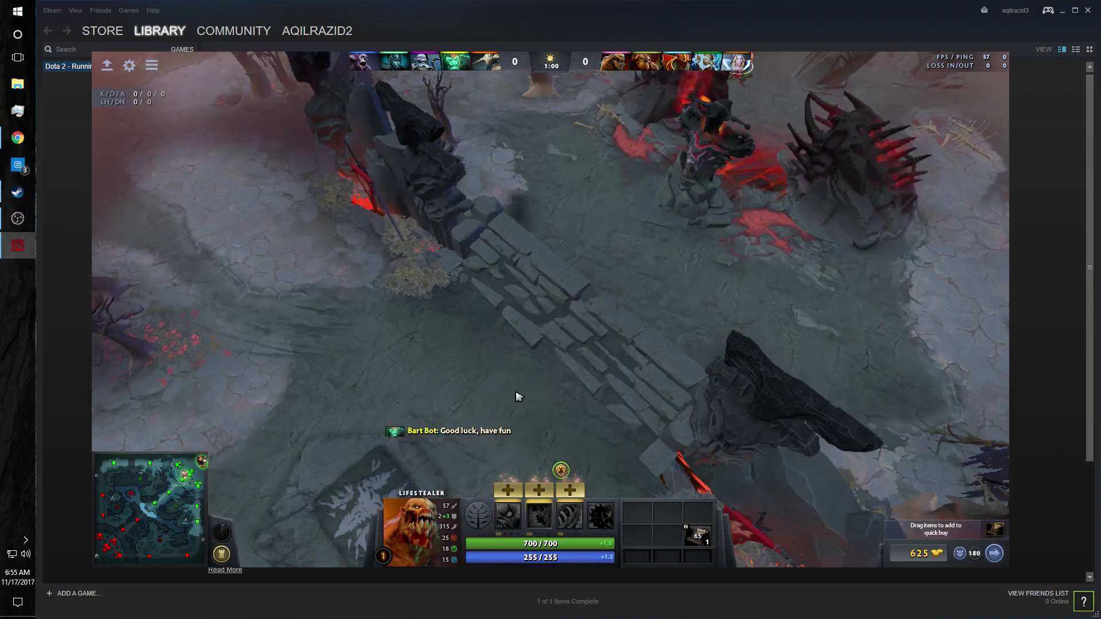
left_click(186, 520)
left_click_drag(186, 520, 182, 495)
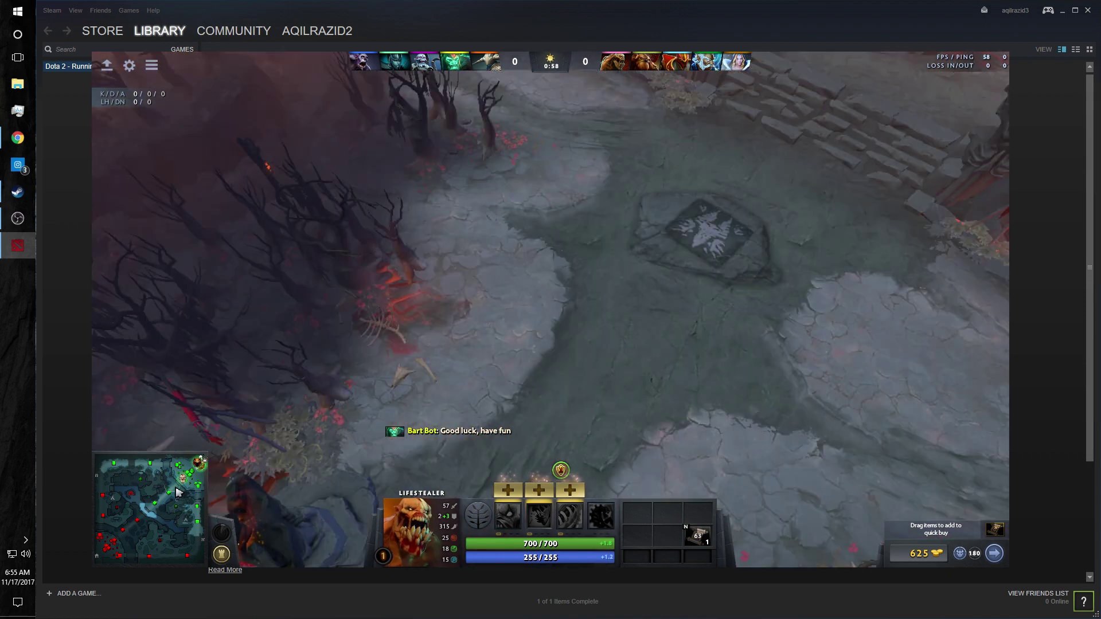
right_click(239, 331)
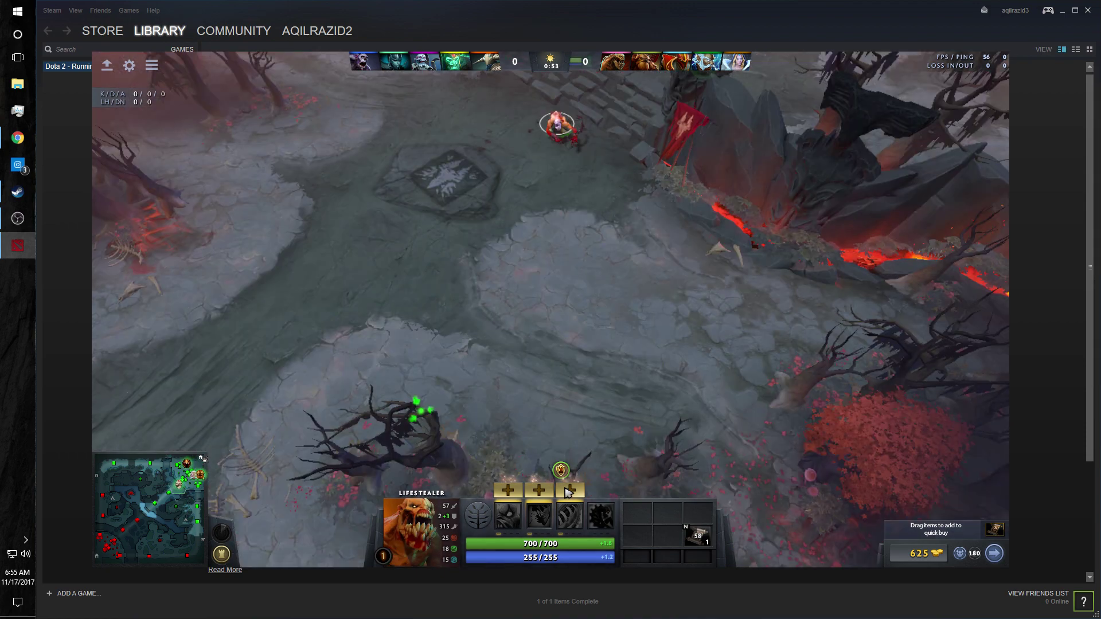
- Learn Lifestealer's Rage ability and cast it while moving on
key("ctrl+q")
right_click(485, 337)
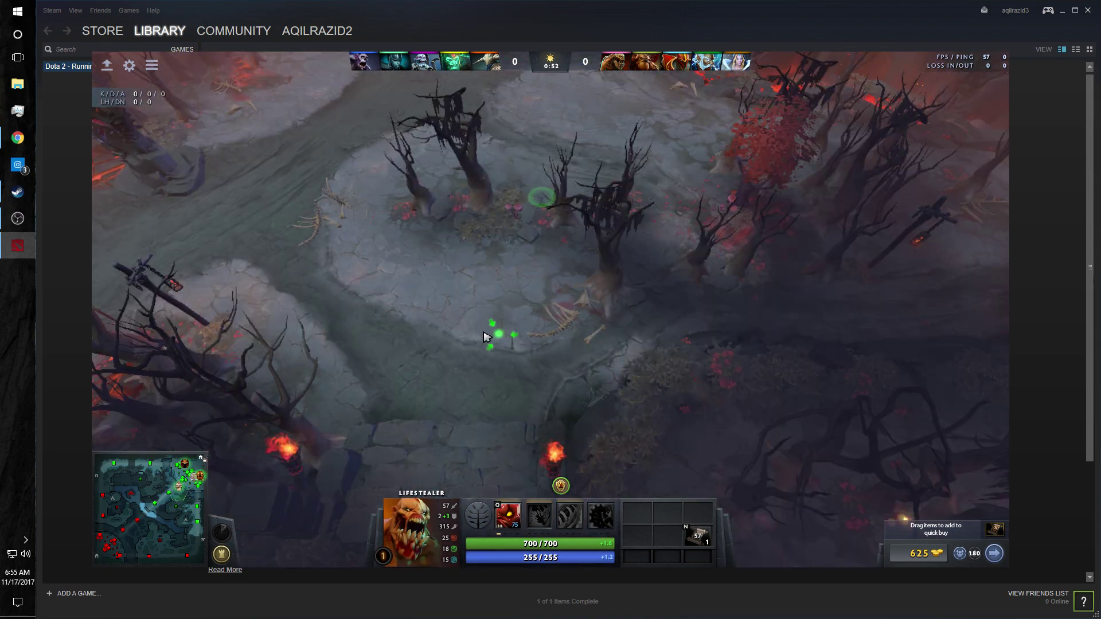
key("q")
right_click(791, 379)
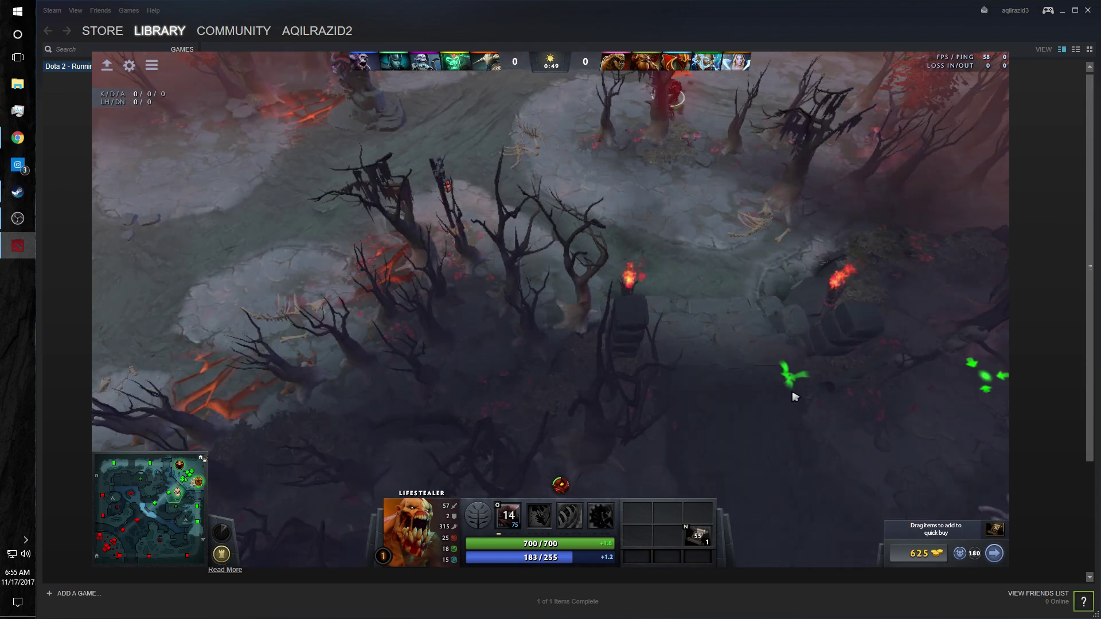
- Buy six Iron Branches from the shop, leaving 25 gold
key("F4")
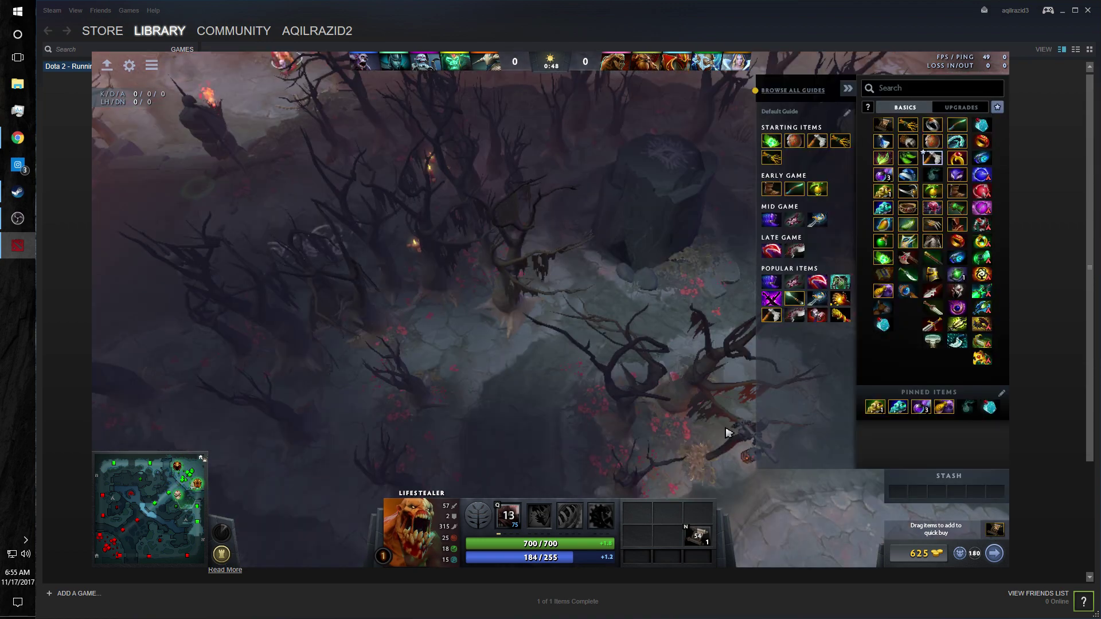
key("F4")
right_click(611, 370)
key("F4")
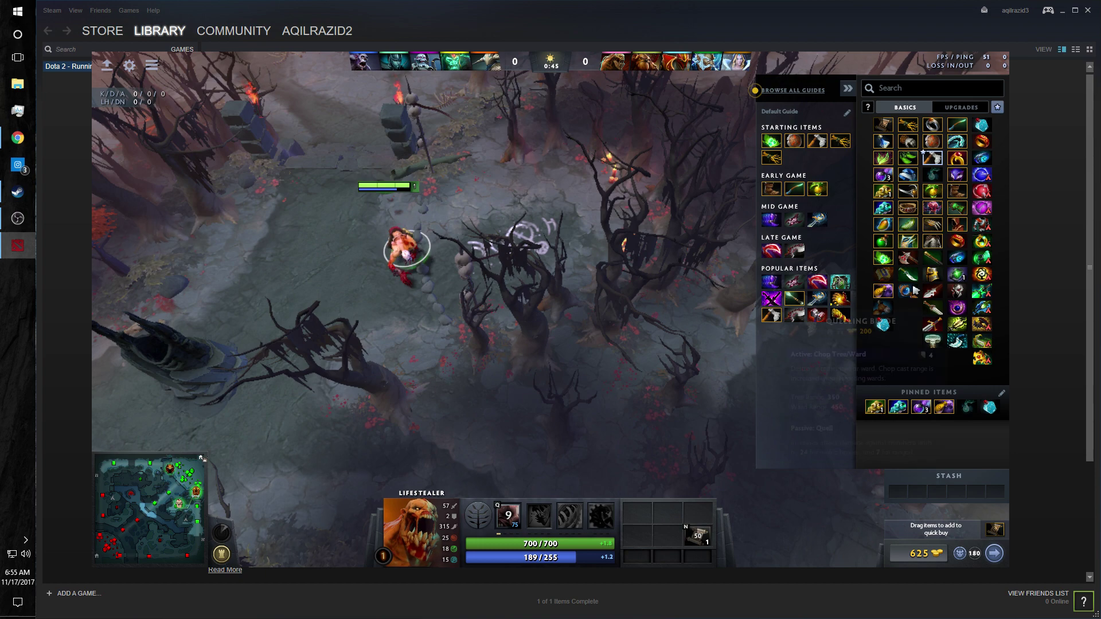
right_click(737, 347)
key("Right")
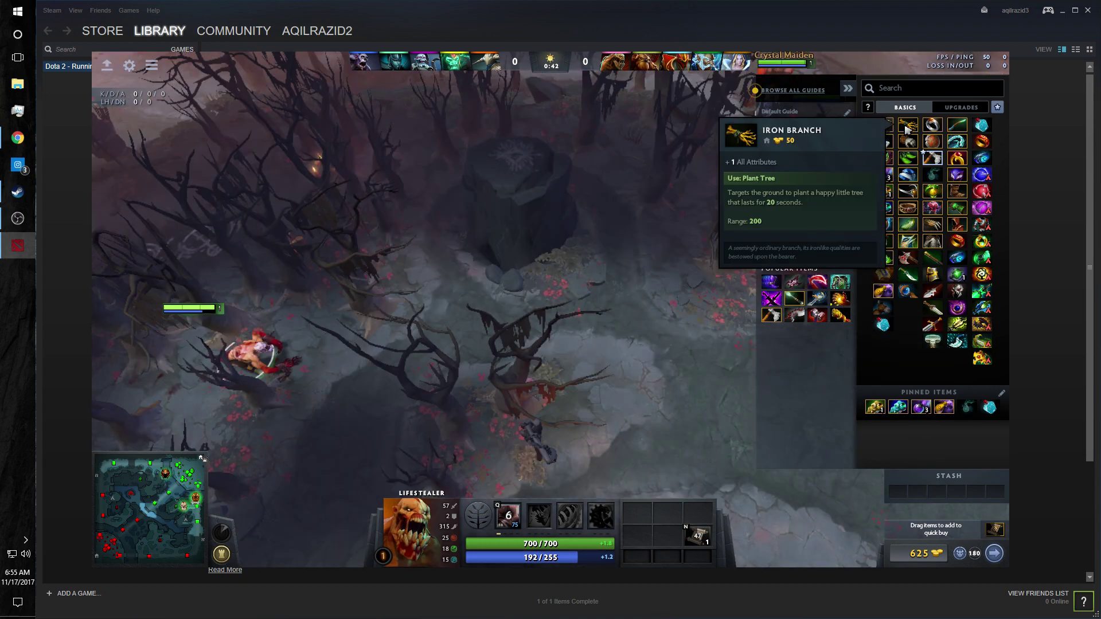
right_click(906, 128)
right_click(906, 127)
right_click(906, 127)
right_click(905, 127)
right_click(906, 128)
right_click(906, 127)
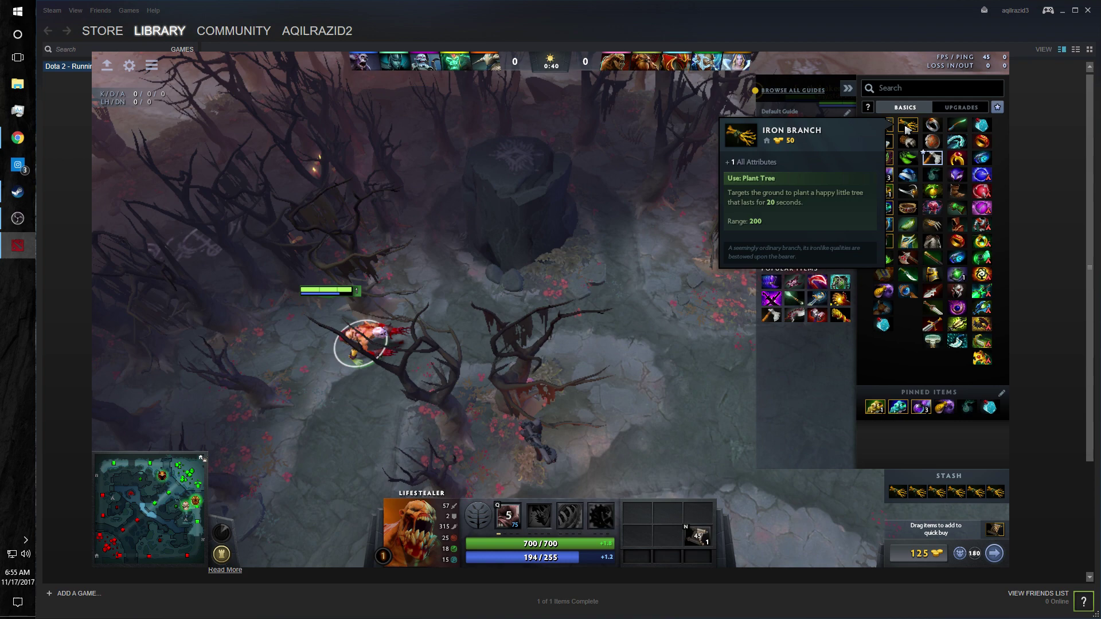
key("Escape")
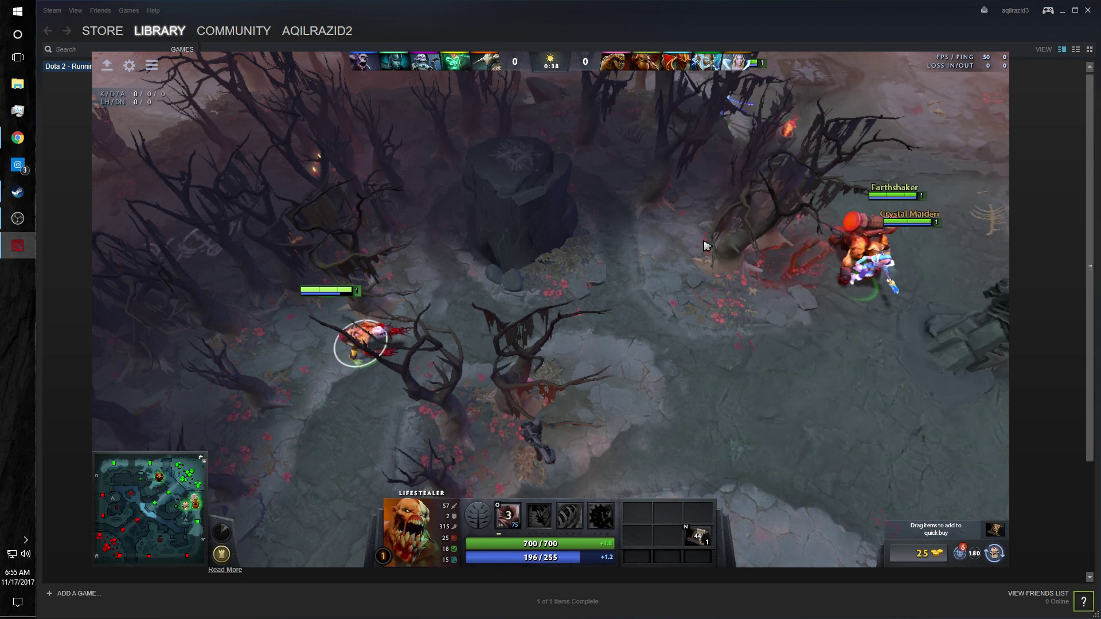
- Walk Lifestealer north across the map toward the river
right_click(705, 247)
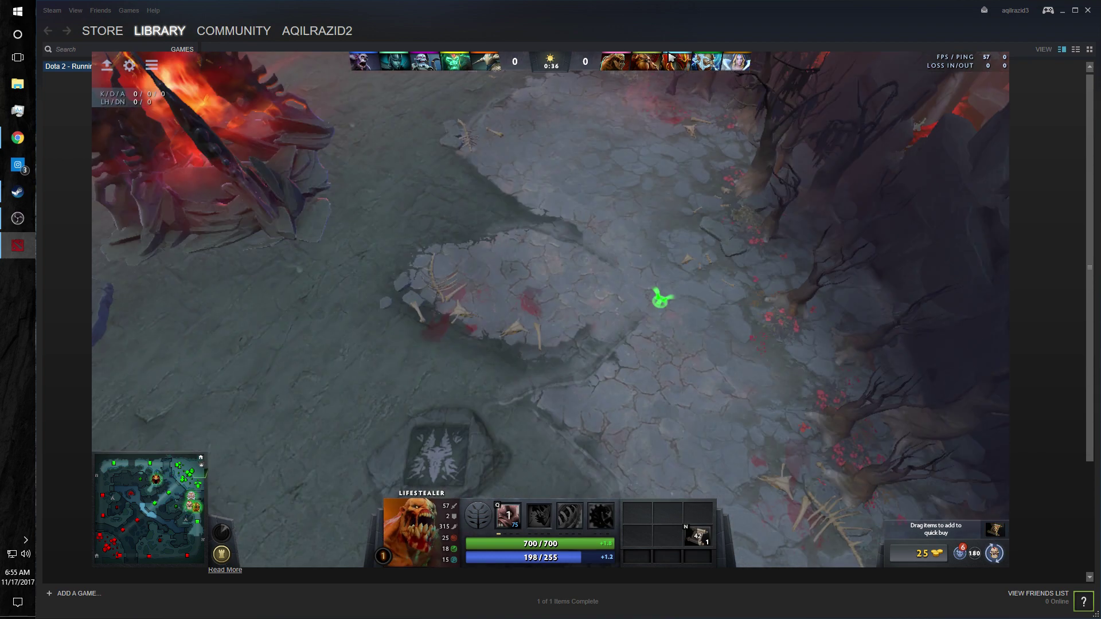
key("F1")
key("F1")
right_click(606, 306)
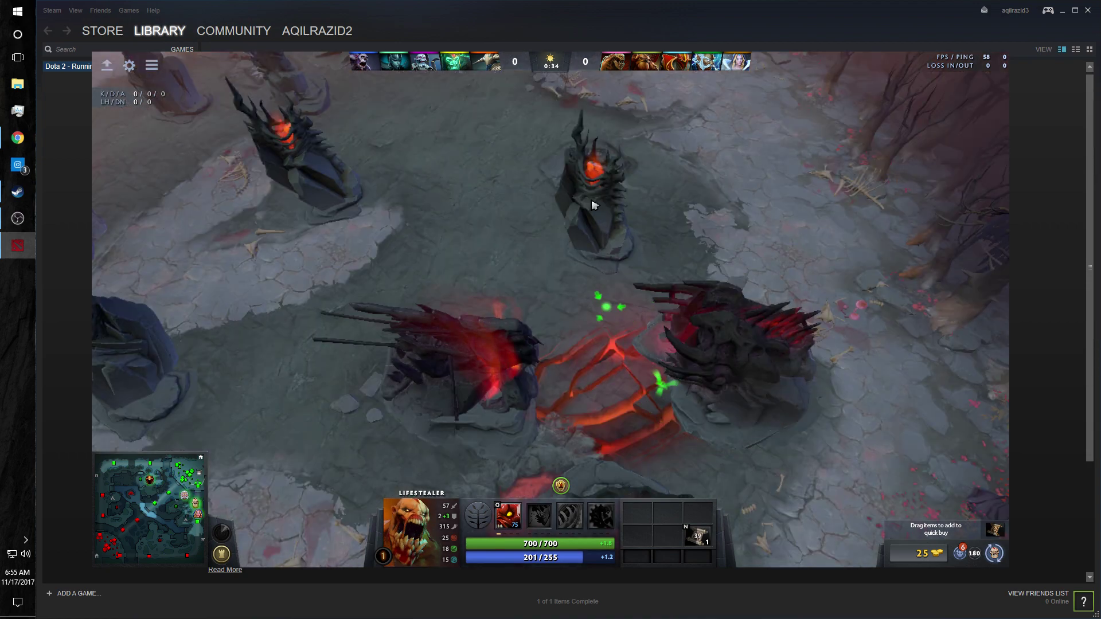
right_click(719, 129)
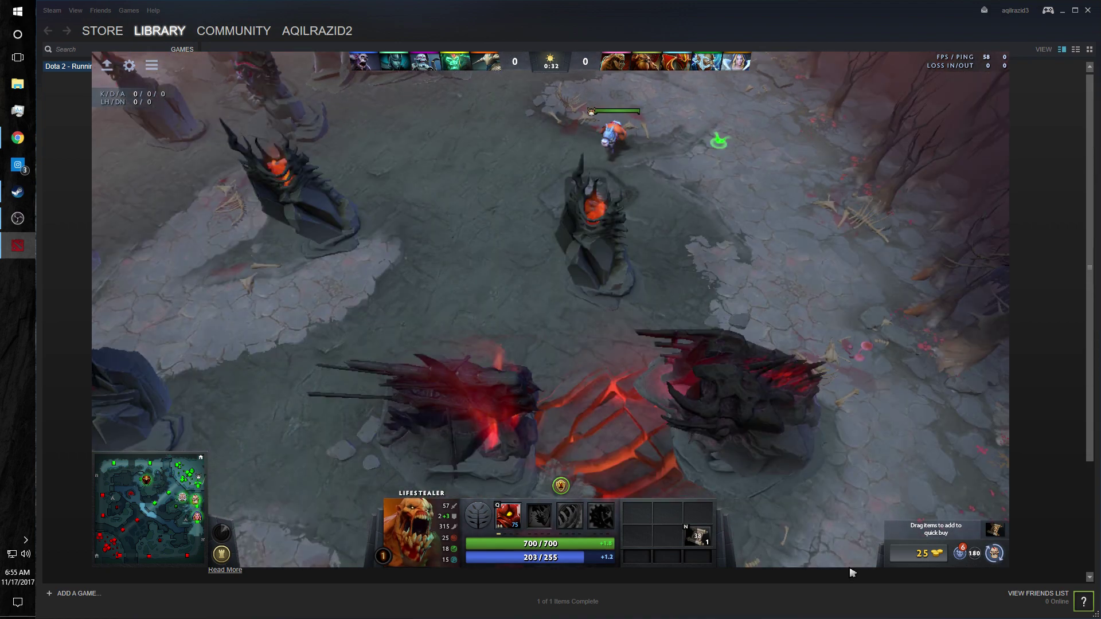
key("F1")
key("F1")
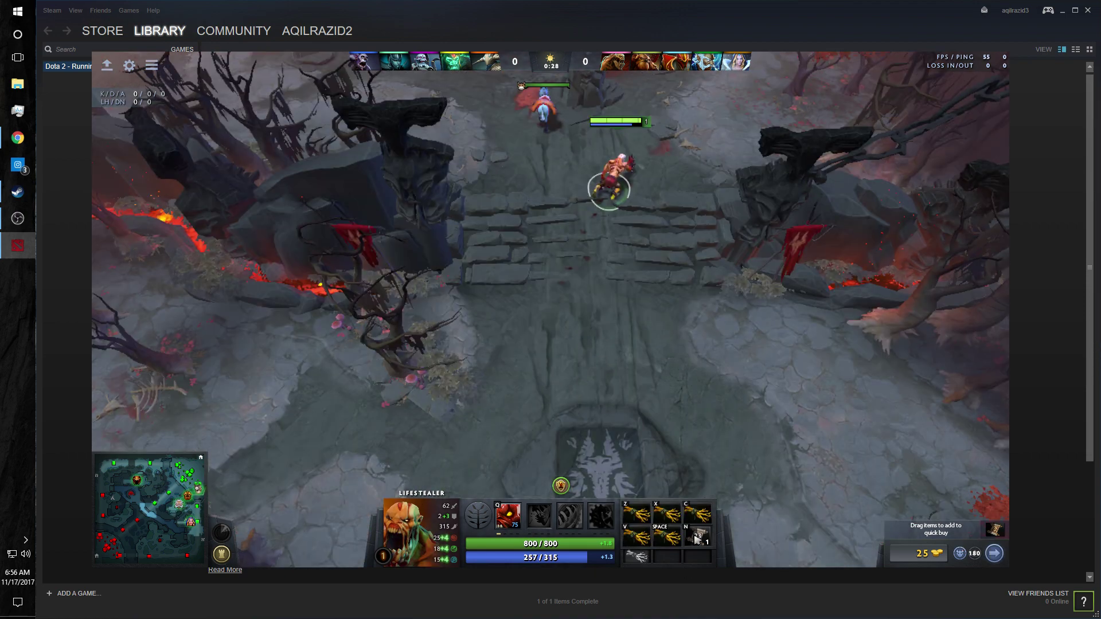
right_click(551, 385)
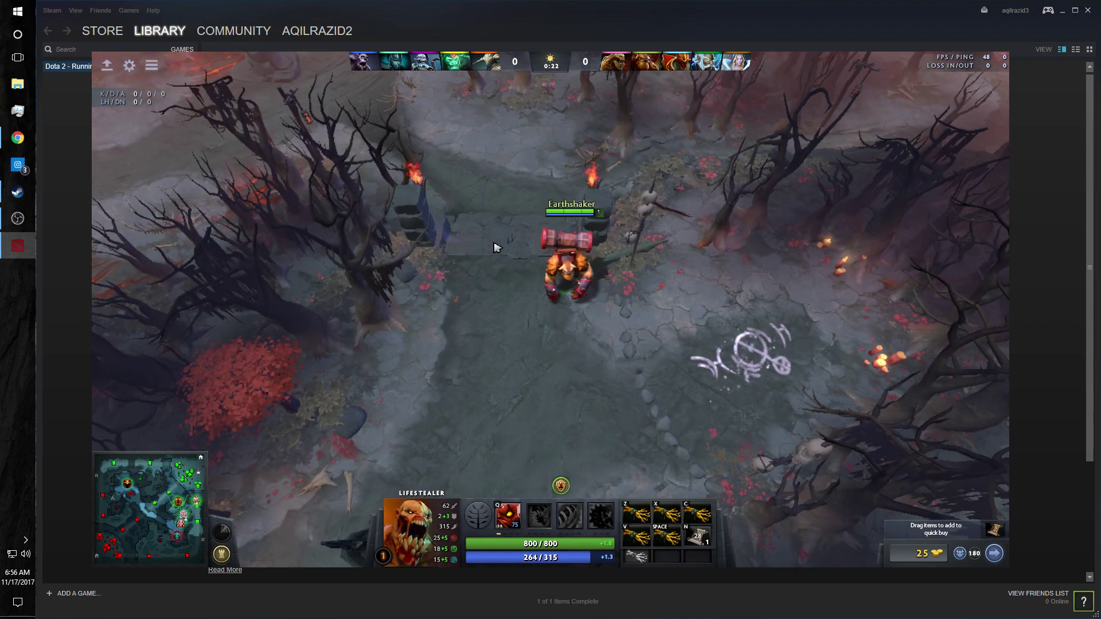
left_click(184, 535)
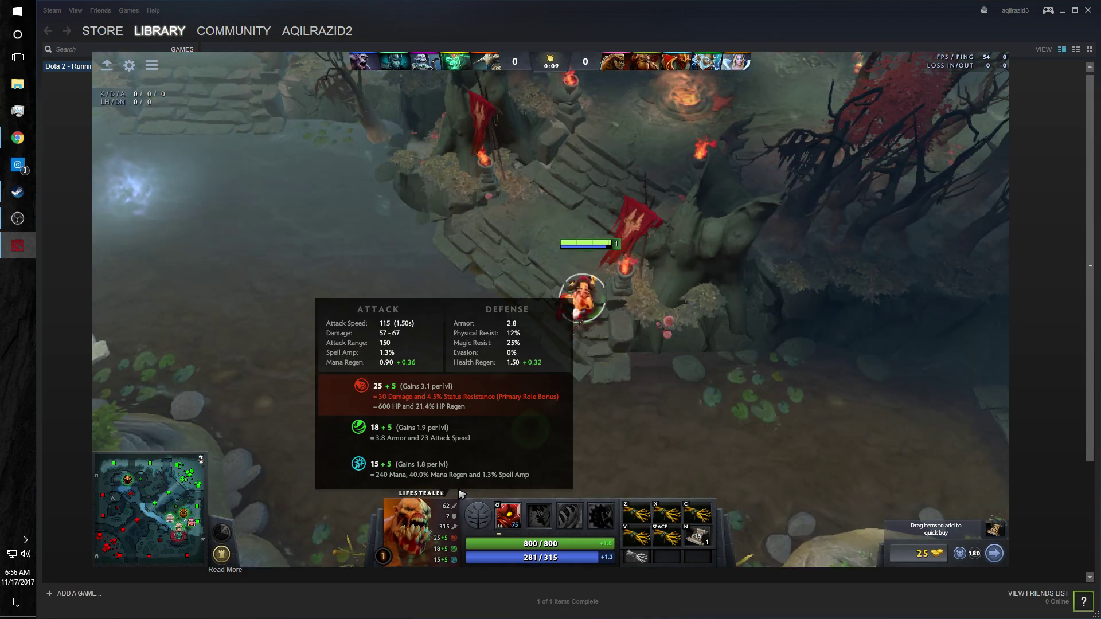
- Cast Rage, grab the Bounty rune and fight Phantom Assassin until Lifestealer dies
right_click(581, 275)
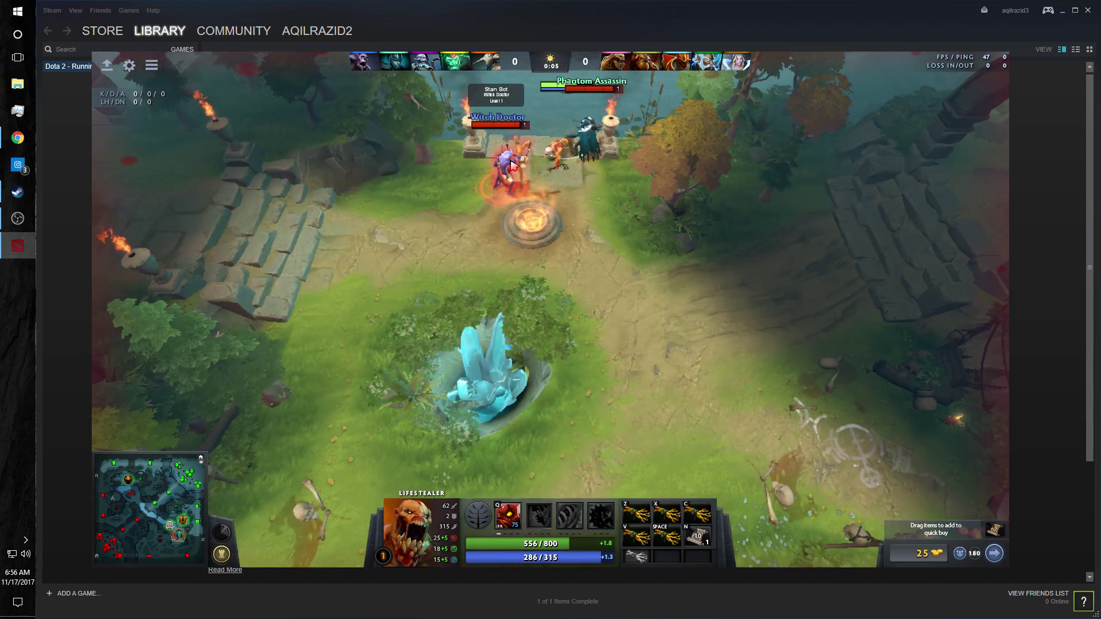
key("q")
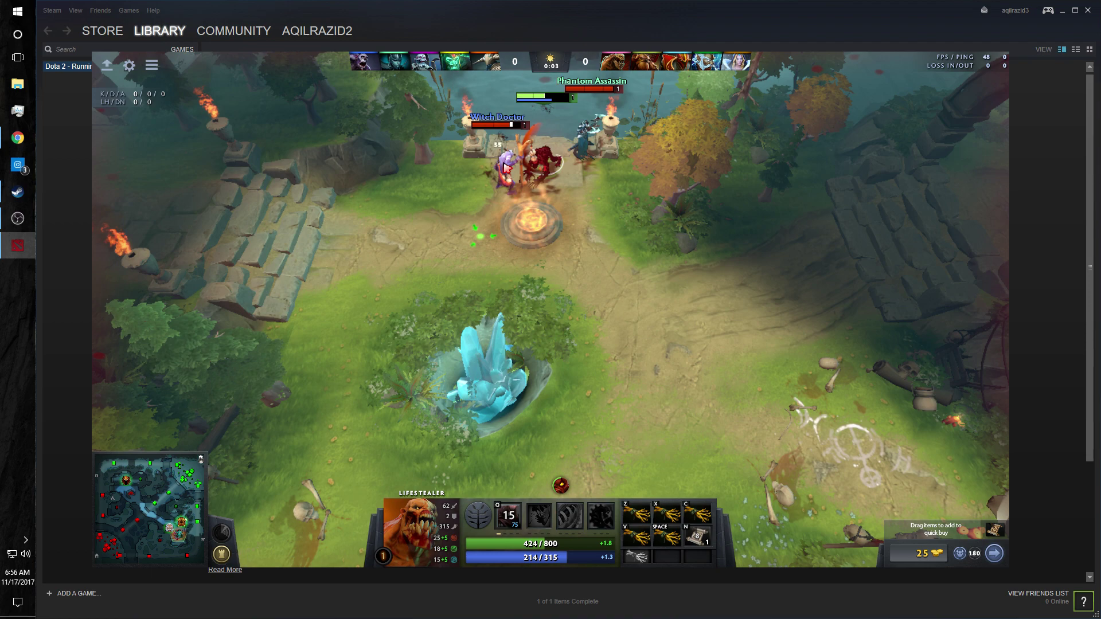
right_click(486, 218)
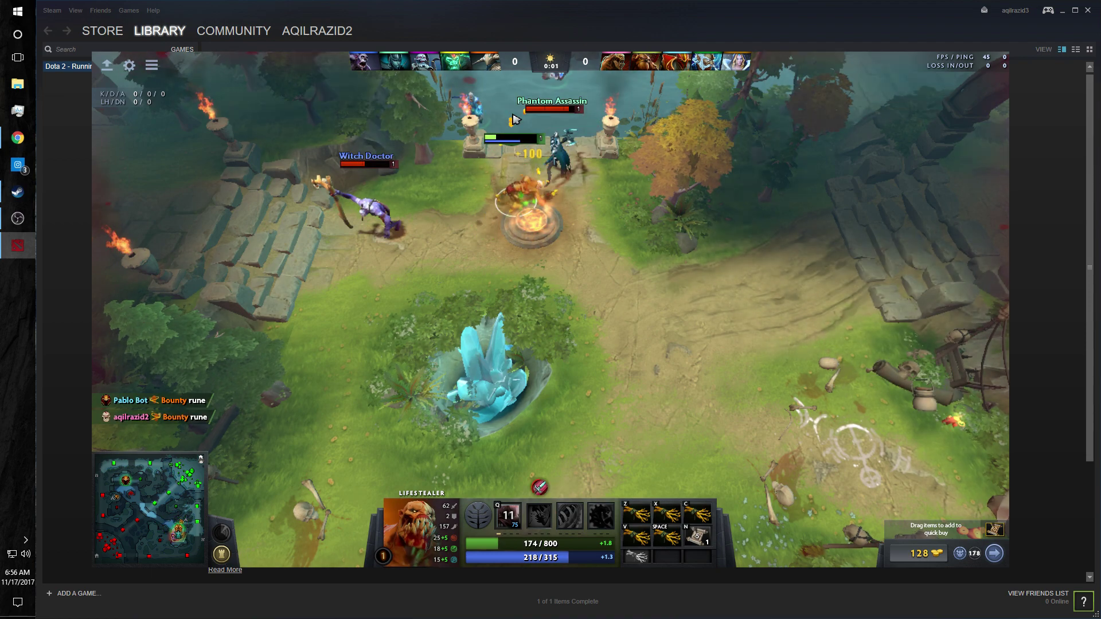
key("F1")
key("F1")
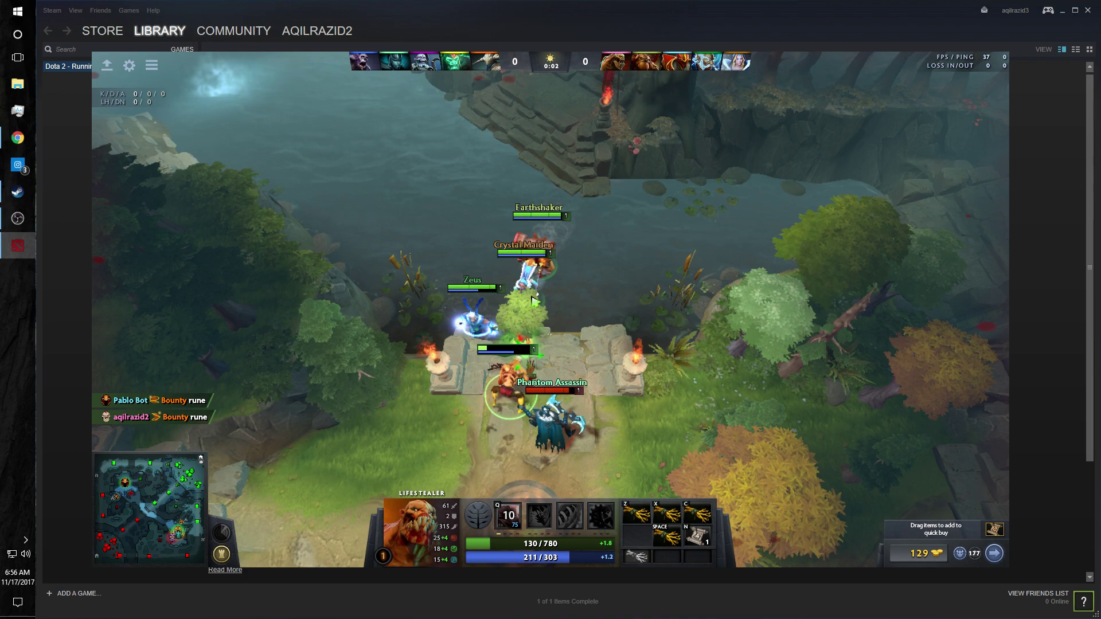
right_click(537, 207)
right_click(535, 199)
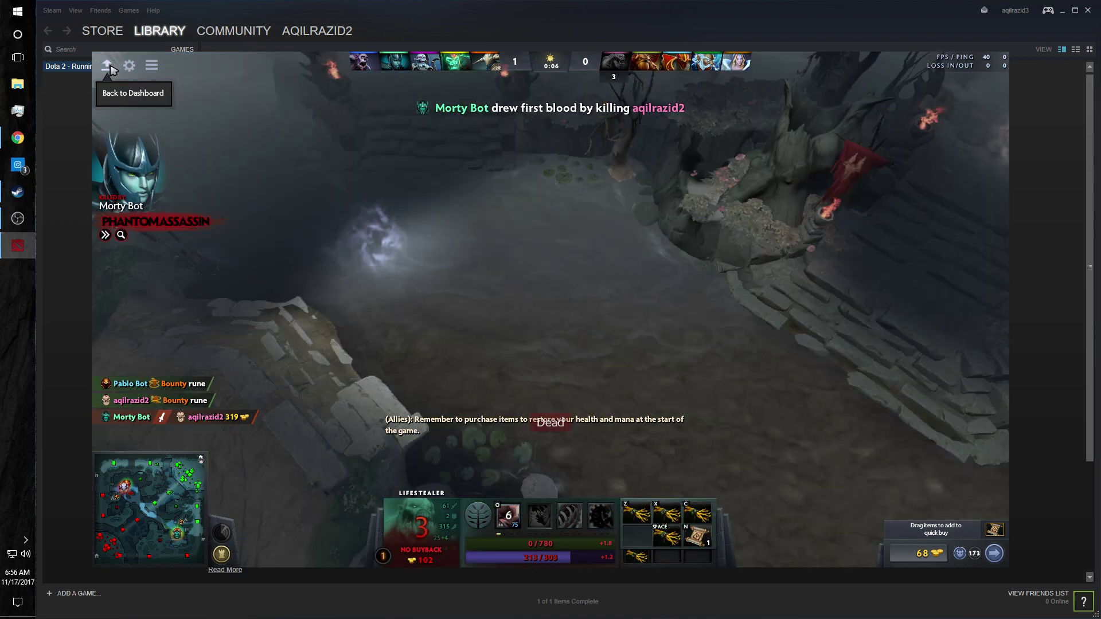
- Leave the bot match and return to the Dota 2 dashboard
left_click(108, 66)
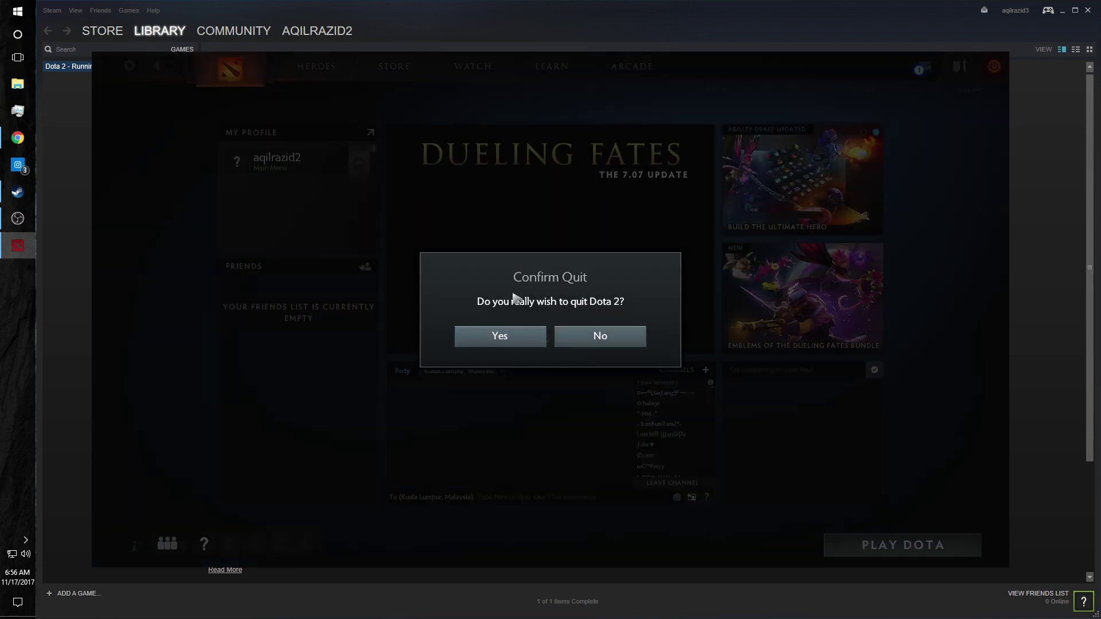
- Confirm quitting Dota 2, then minimize the Steam library to reveal the desktop
key("Return")
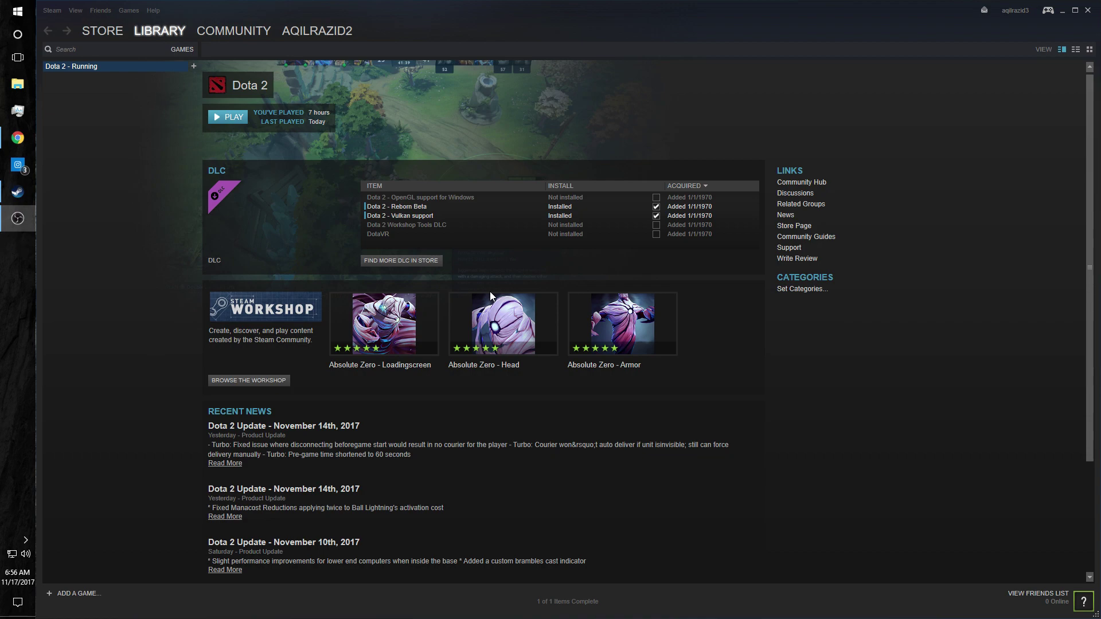
left_click(1063, 10)
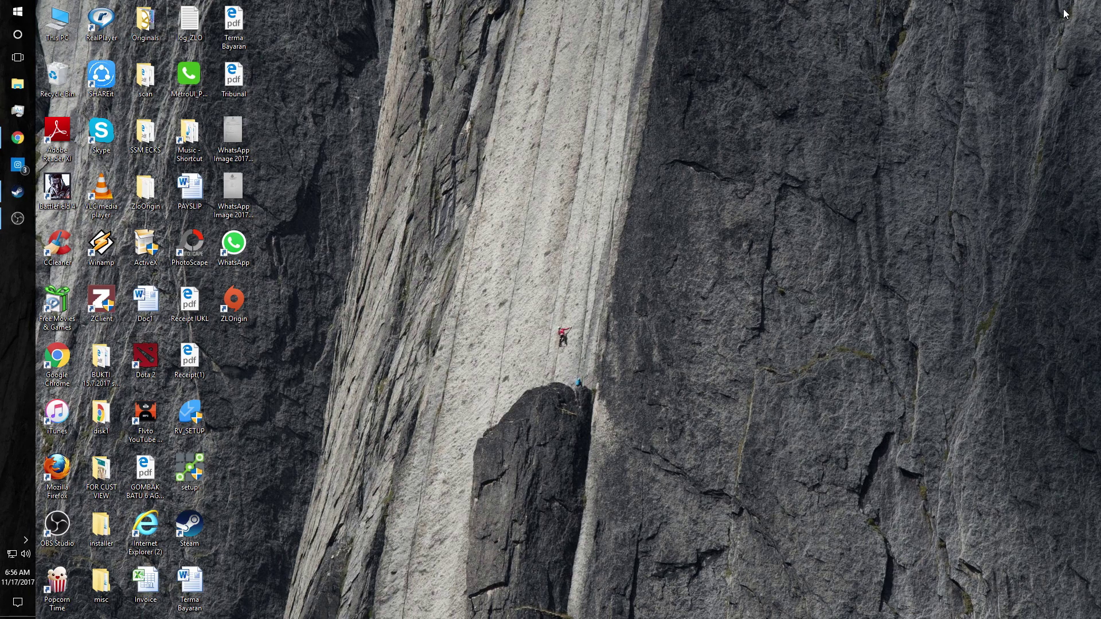